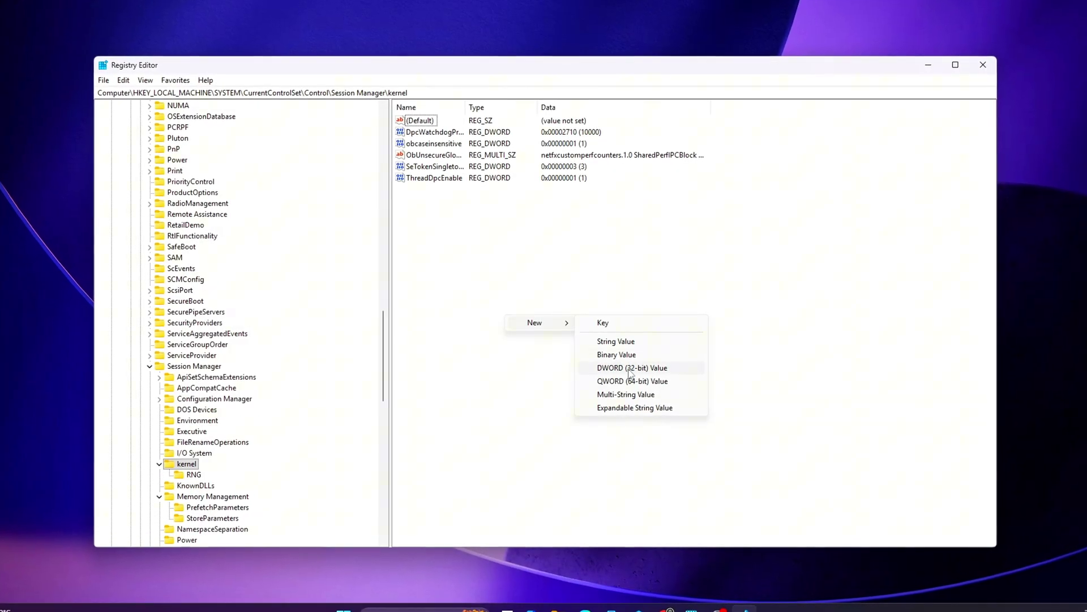
Create a DWORD (32-bit) value named UsePlatformClock in the kernel key with value data 0
left_click(630, 369)
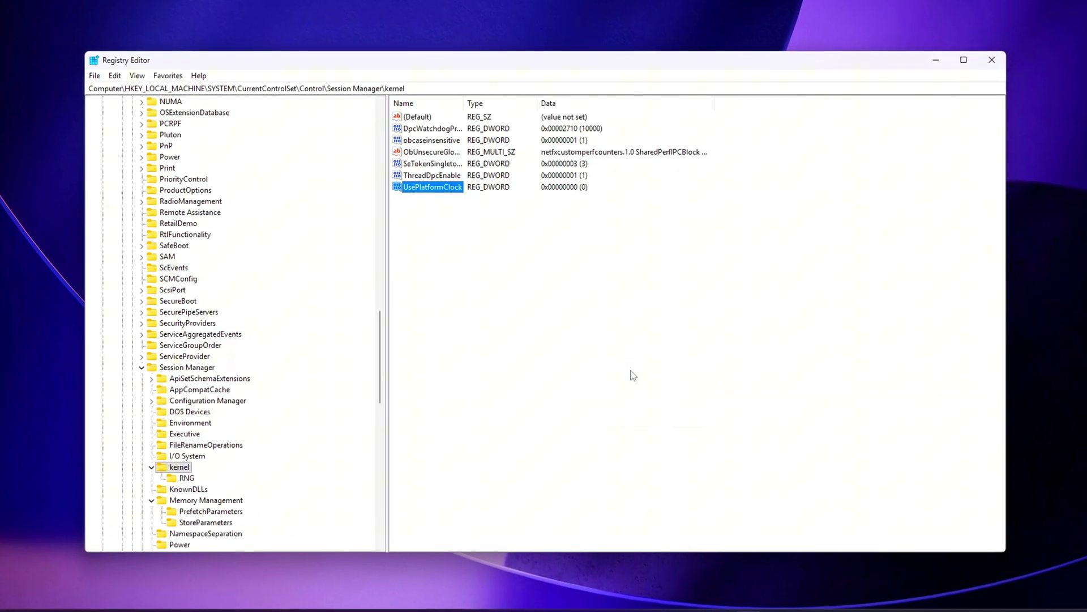
key("Return")
left_click_drag(219, 127, 582, 270)
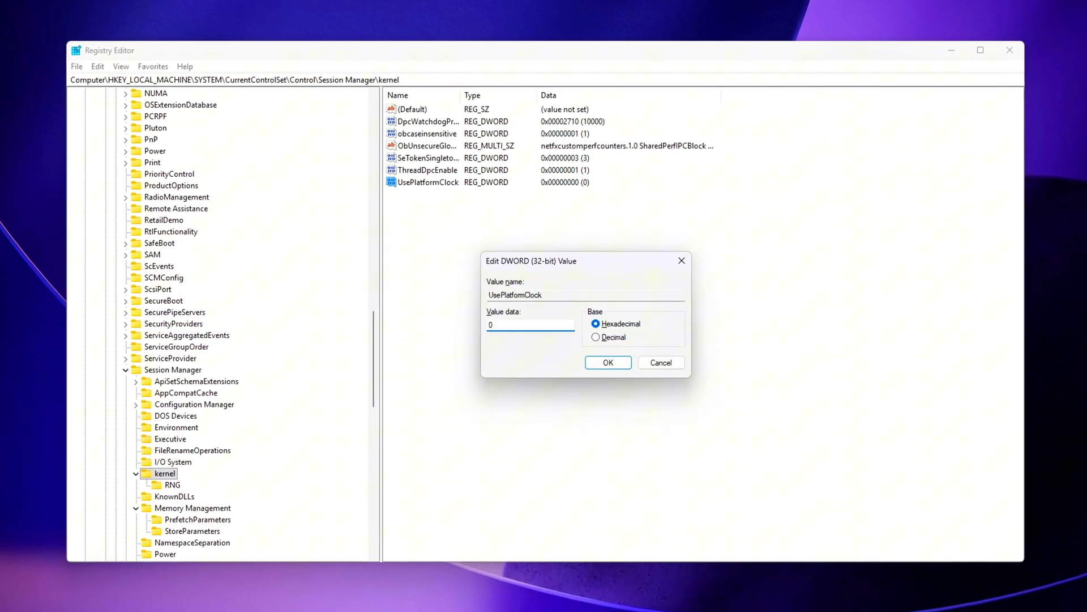
key("Return")
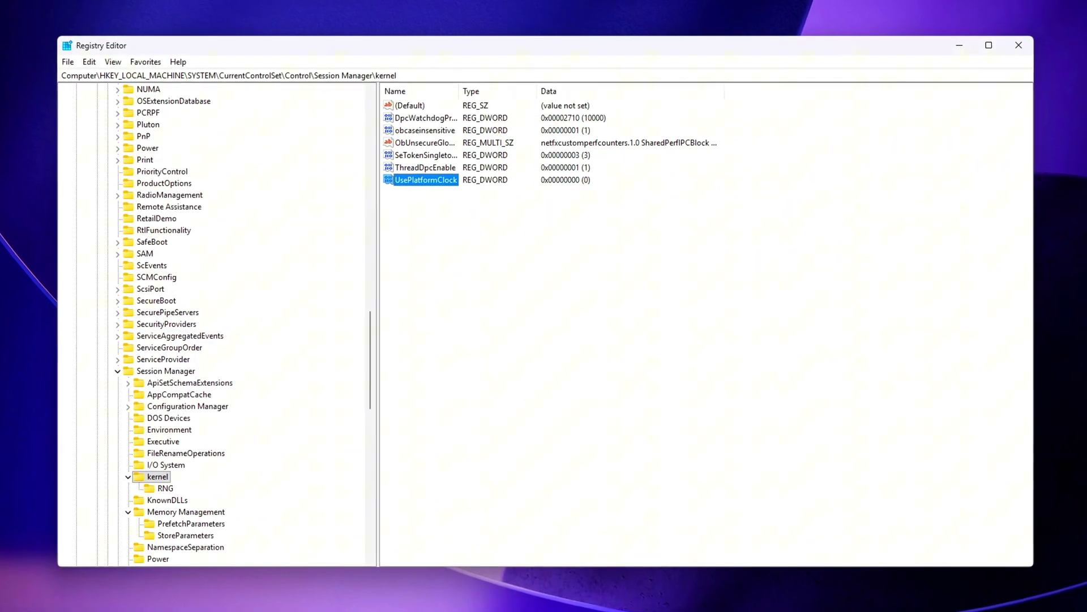
Create a DWORD (32-bit) value named TscSyncPolicy in the kernel key and open its data for editing
key("super")
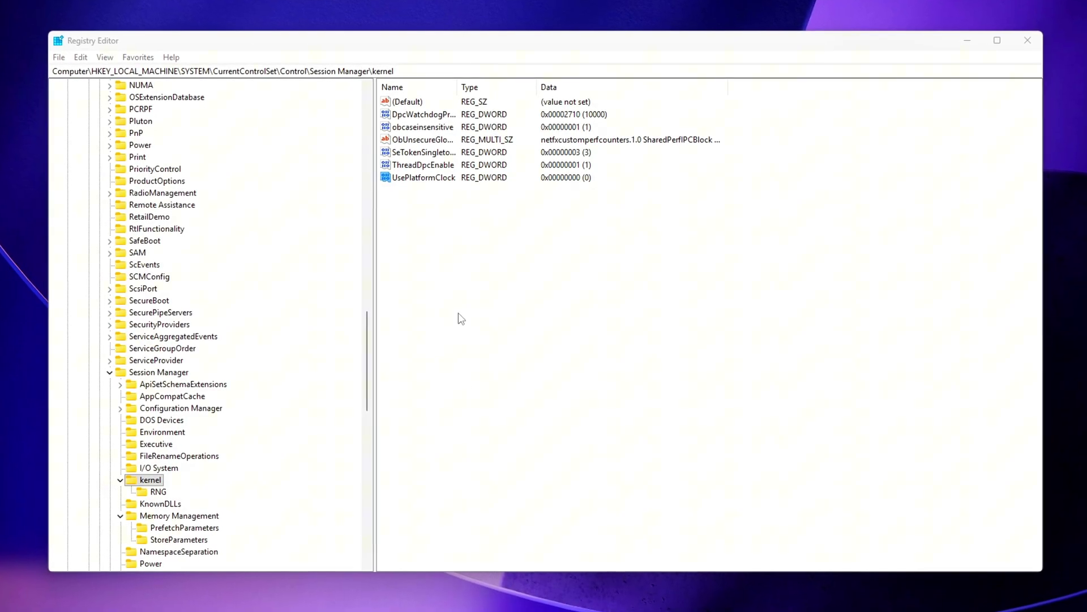
right_click(579, 346)
mouse_move(602, 352)
left_click(809, 396)
type("TscSyncPolicy")
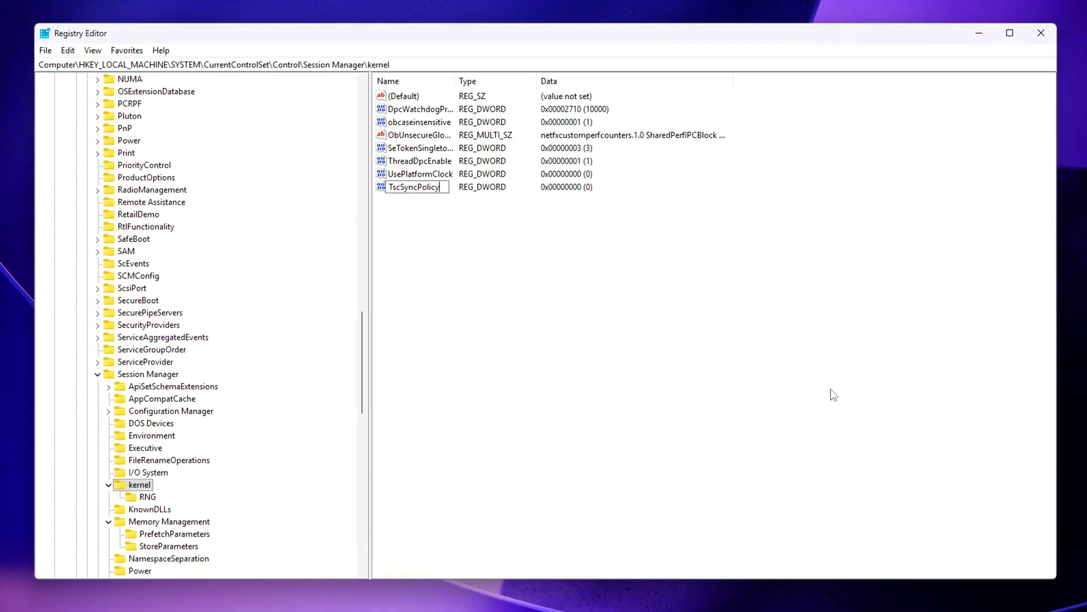
key("Return")
double_click(448, 189)
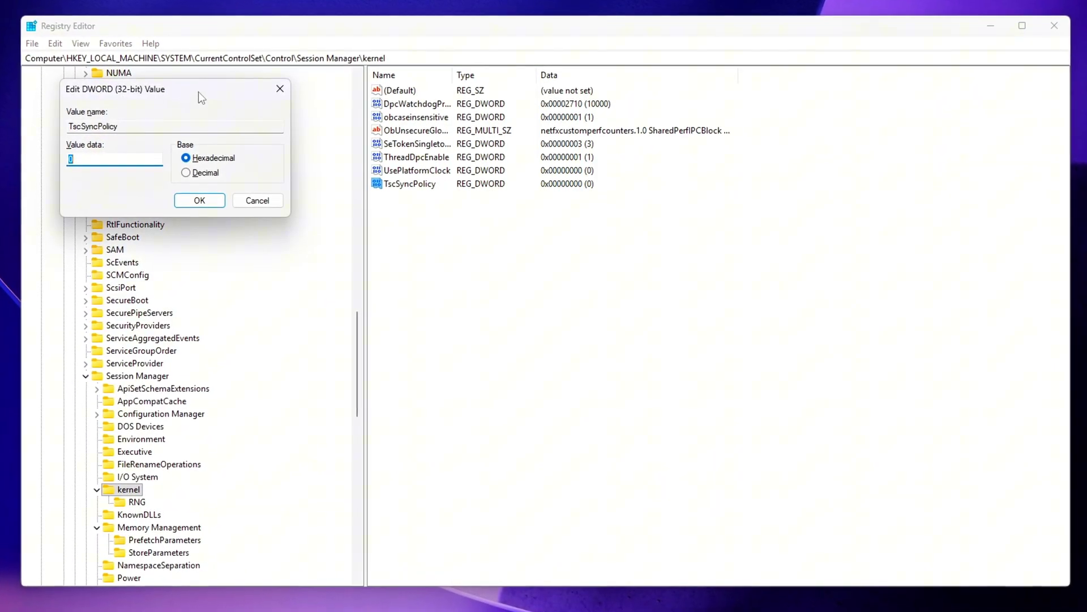
left_click_drag(198, 93, 610, 299)
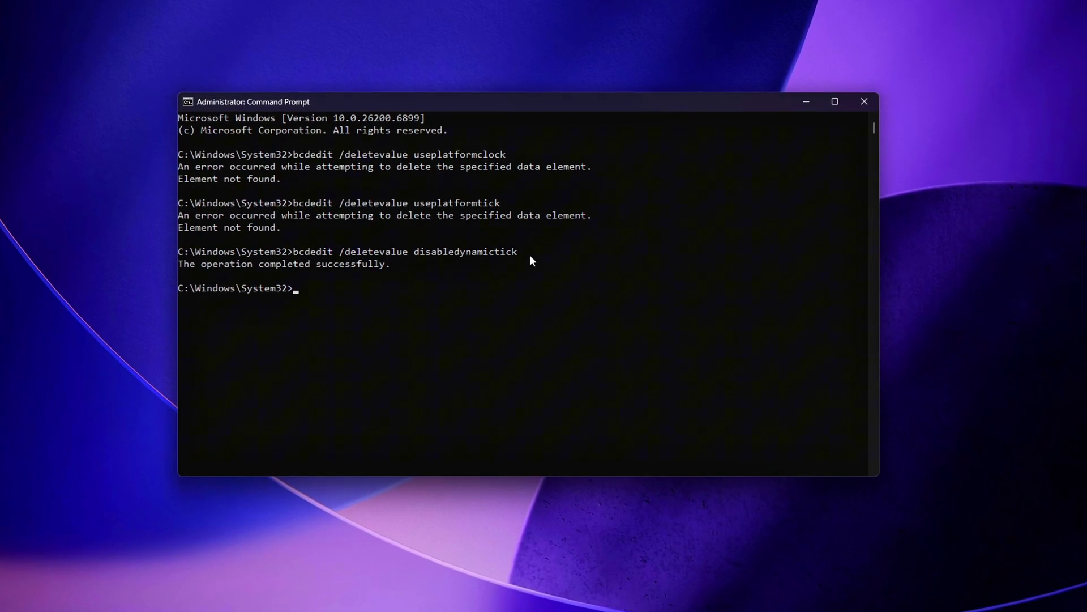
Resynchronise the system clock in the Command Prompt with w32tm /resync /nowait and highlight the output
left_click_drag(219, 240, 589, 240)
left_click(454, 264)
key("Return")
key("Return")
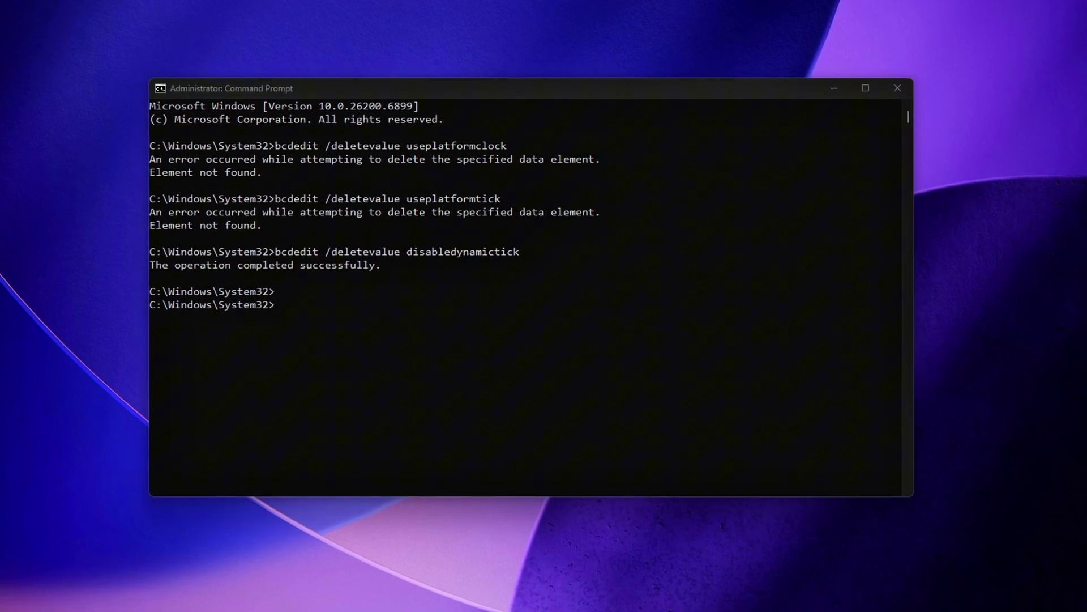
left_click(495, 359)
right_click(496, 355)
key("Return")
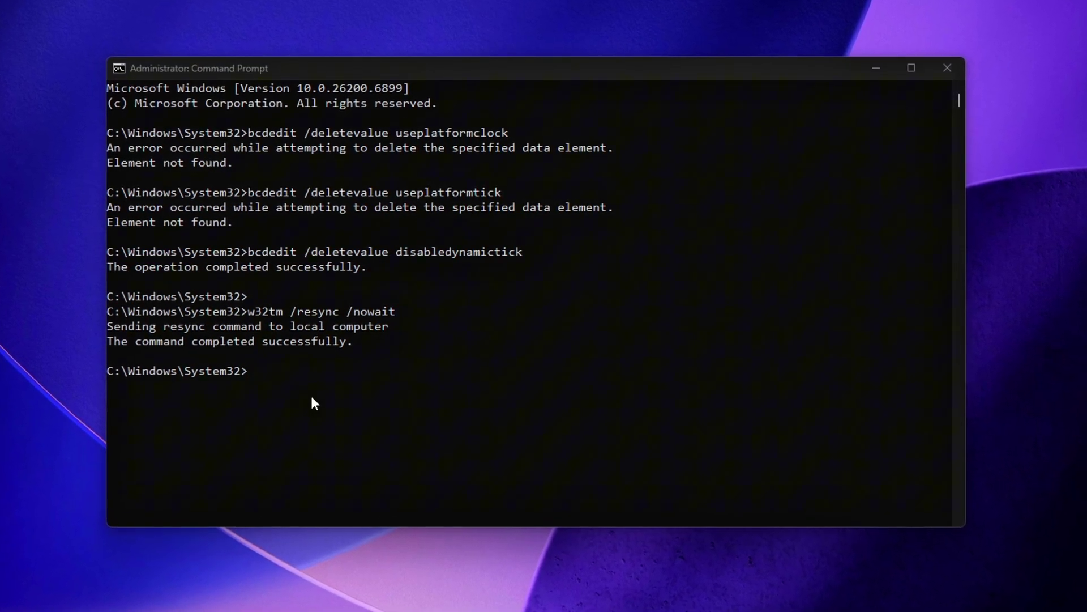
type("w32tm /config /update")
key("Return")
left_click_drag(397, 373, 103, 374)
left_click_drag(419, 313, 102, 313)
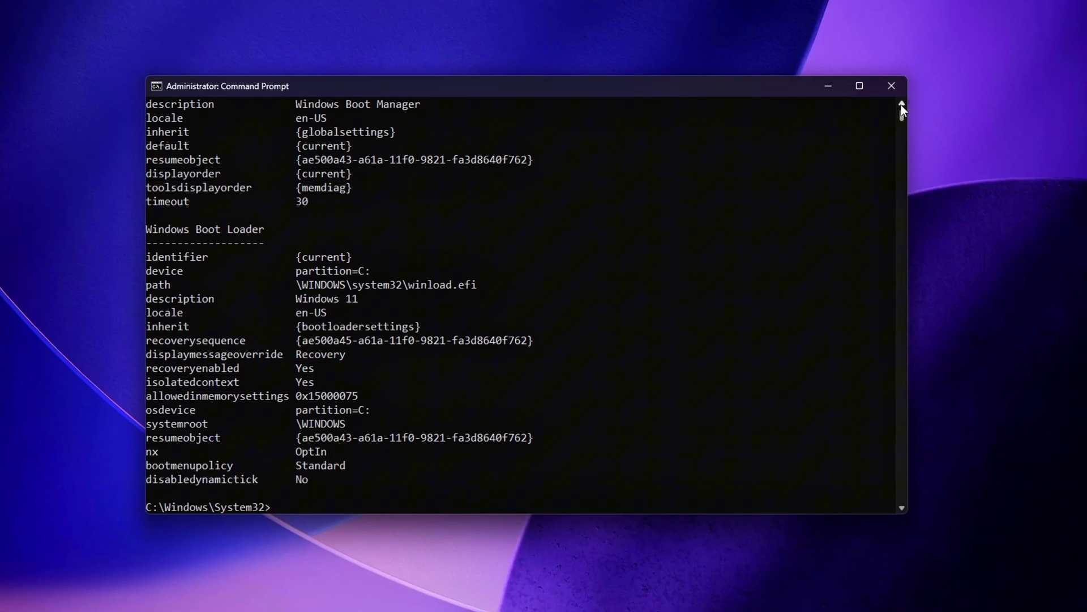
Examine the Windows Boot Manager and Windows Boot Loader sections of the bcdedit /enum output
left_click(895, 107)
left_click(894, 107)
left_click(894, 108)
left_click(909, 101)
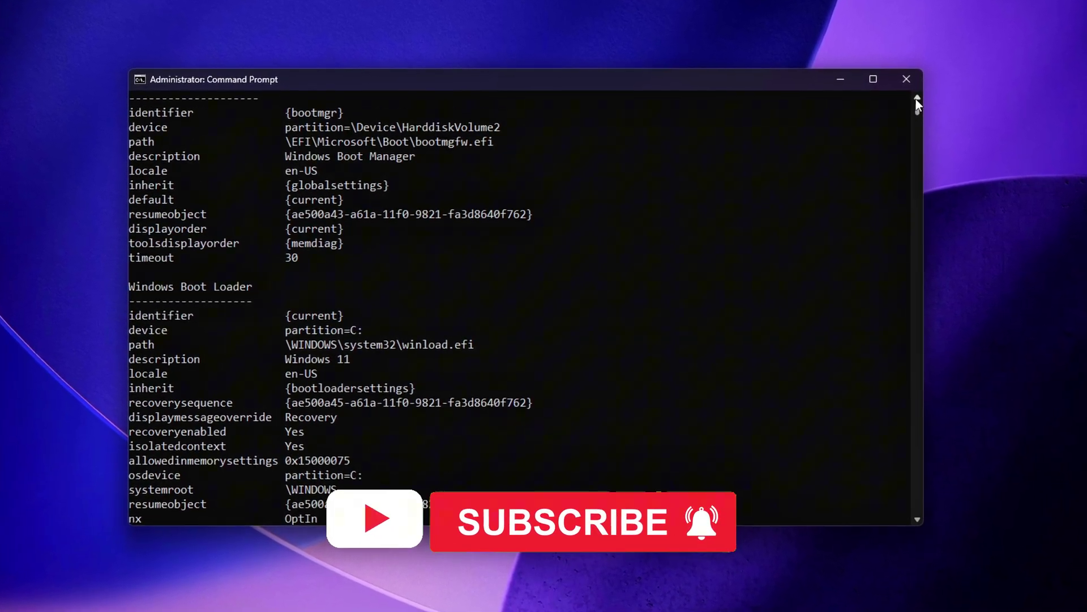
left_click(909, 101)
left_click(909, 101)
left_click(909, 101)
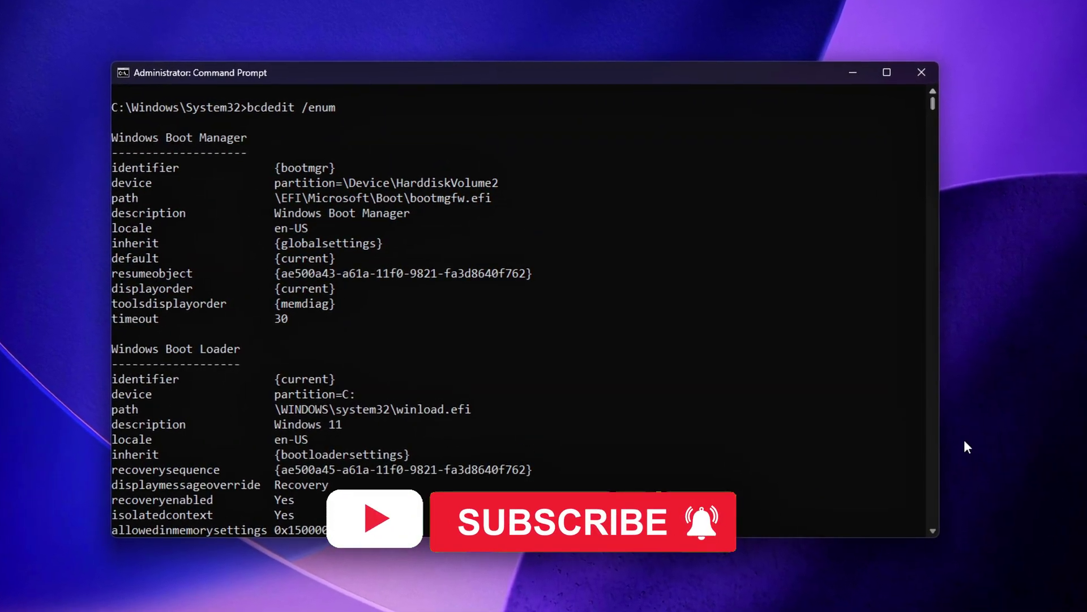
left_click(941, 536)
left_click(940, 536)
left_click(940, 536)
left_click(940, 536)
left_click(957, 539)
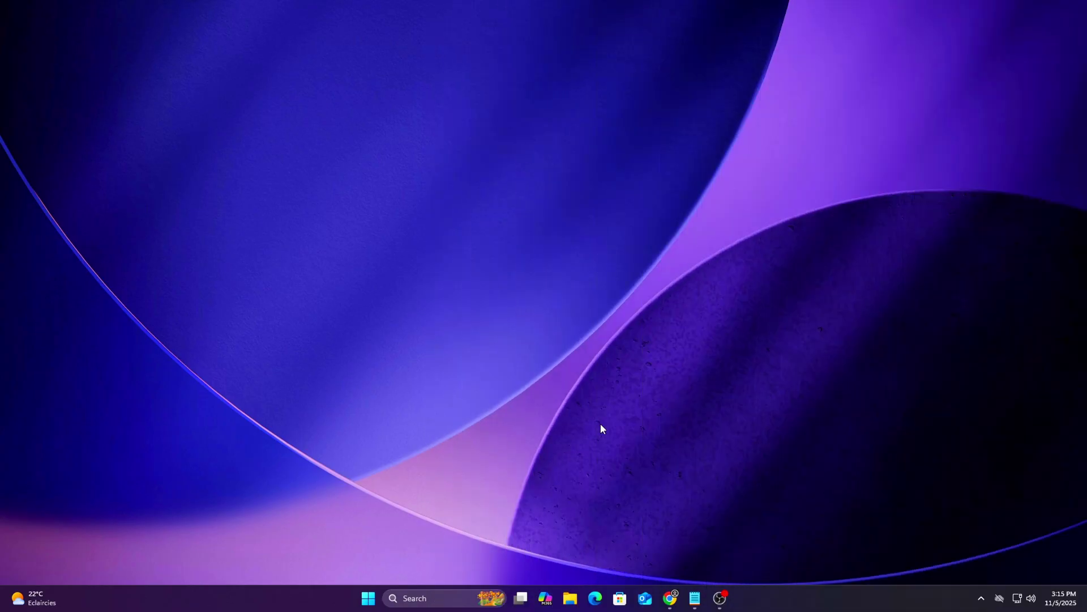
Search for cmd and open Command Prompt as administrator
key("super+s")
type("cmd")
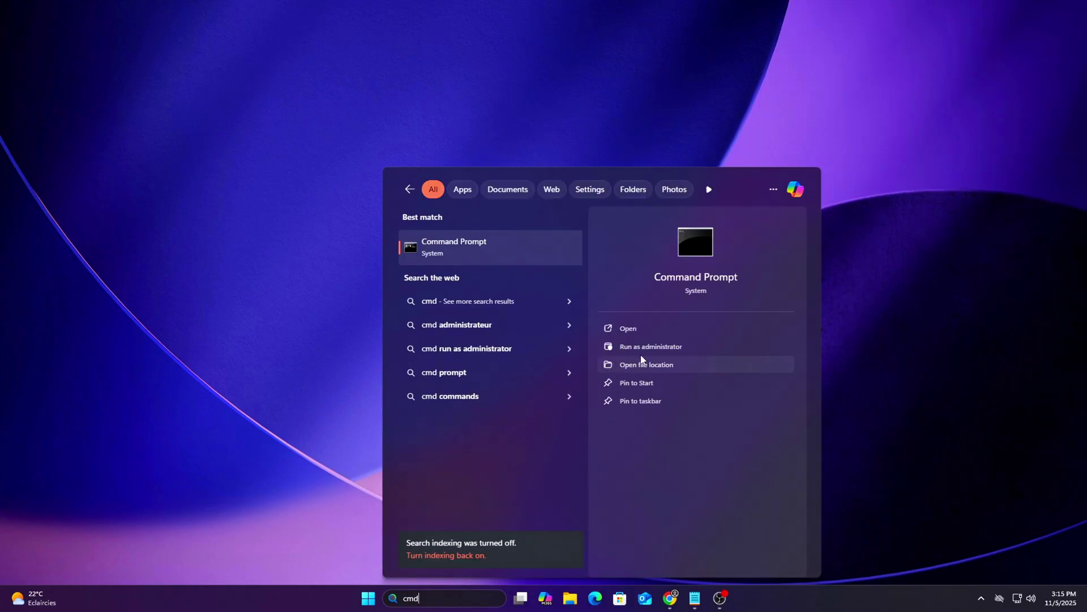
left_click(713, 349)
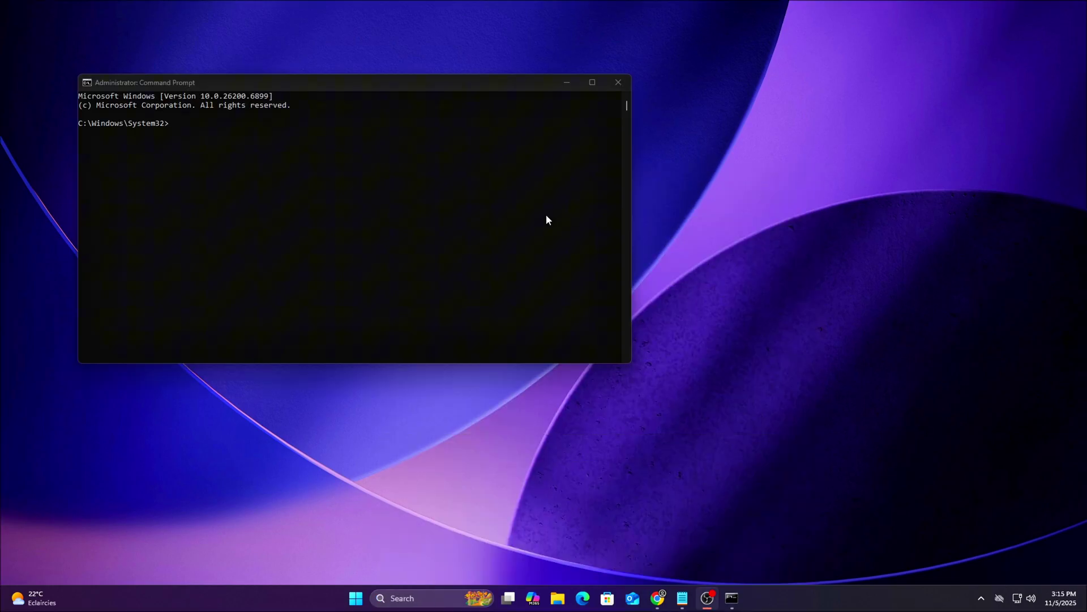
double_click(419, 82)
double_click(774, 5)
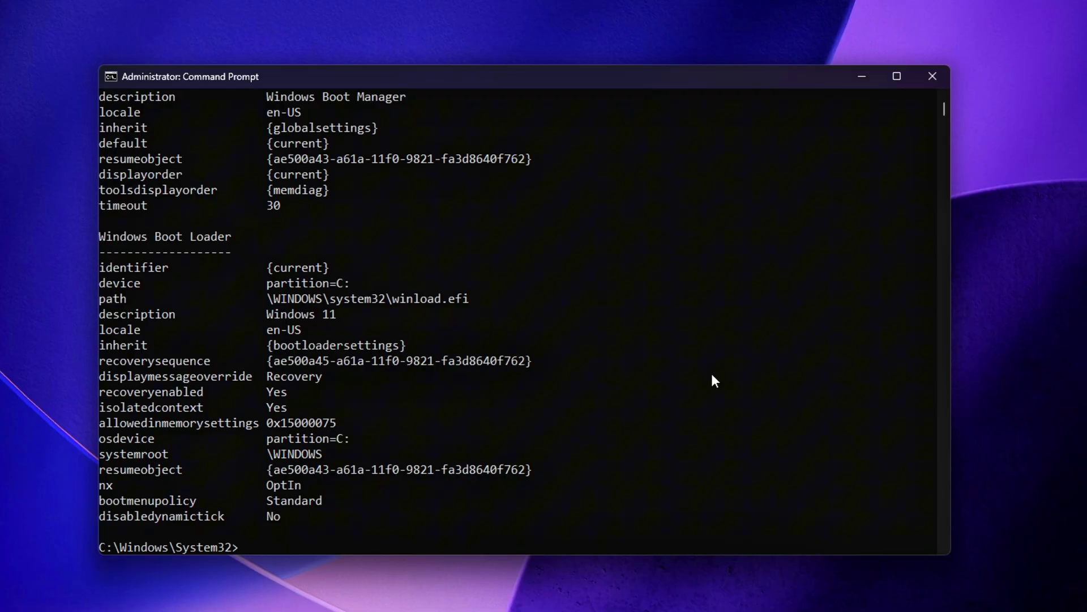
Read through the bcdedit /enum listing from its first line down to the final boot loader entries
left_click(942, 97)
left_click(943, 97)
left_click(943, 97)
left_click(942, 97)
left_click(943, 97)
left_click(942, 97)
left_click(942, 97)
left_click(942, 97)
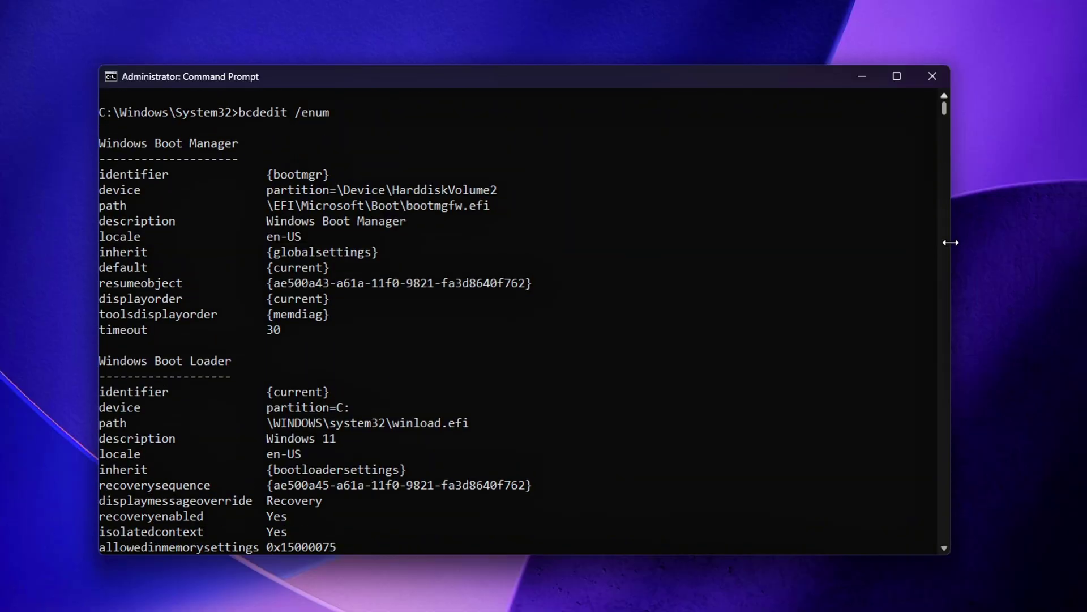
left_click(944, 547)
left_click(943, 547)
left_click(944, 547)
left_click(943, 547)
left_click(943, 547)
scroll(936, 530, "down", 10)
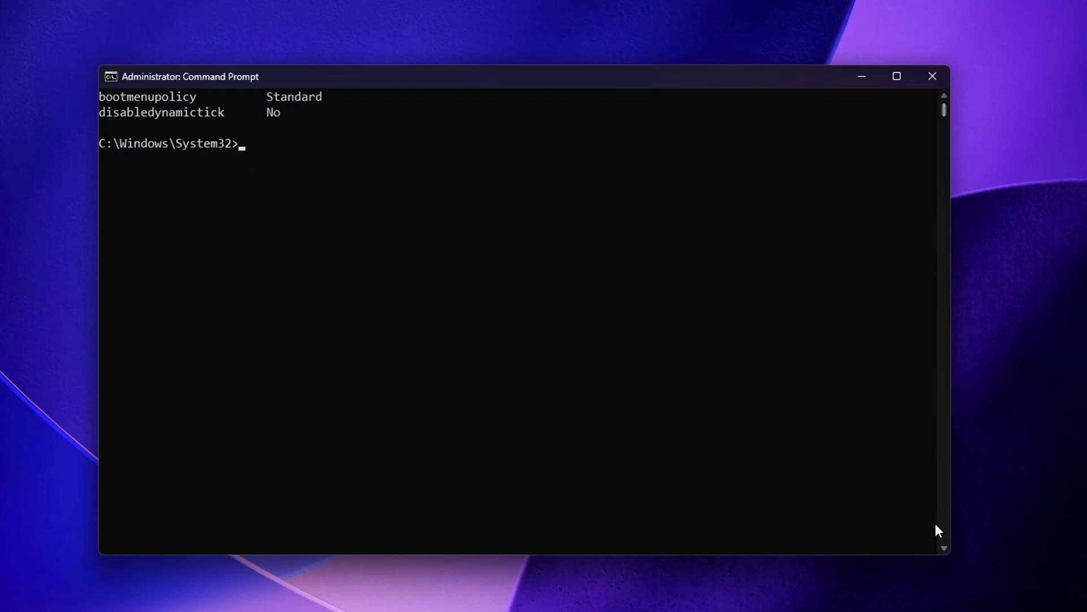
Find the disabledynamictick entry in the Windows Boot Loader section and highlight it
left_click(944, 94)
left_click(943, 93)
left_click(943, 93)
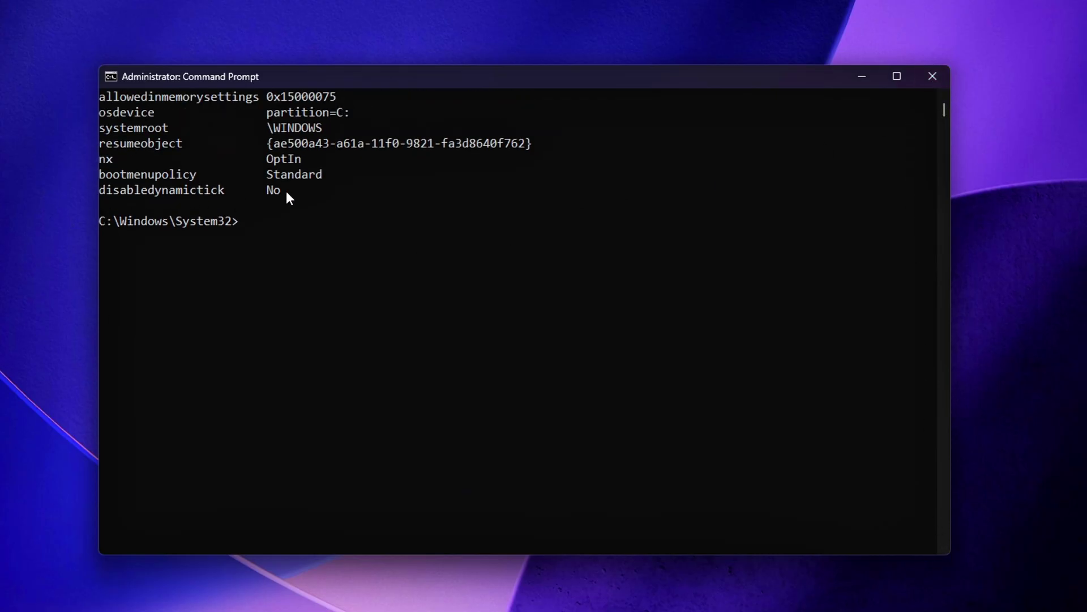
scroll(232, 298, "up", 5)
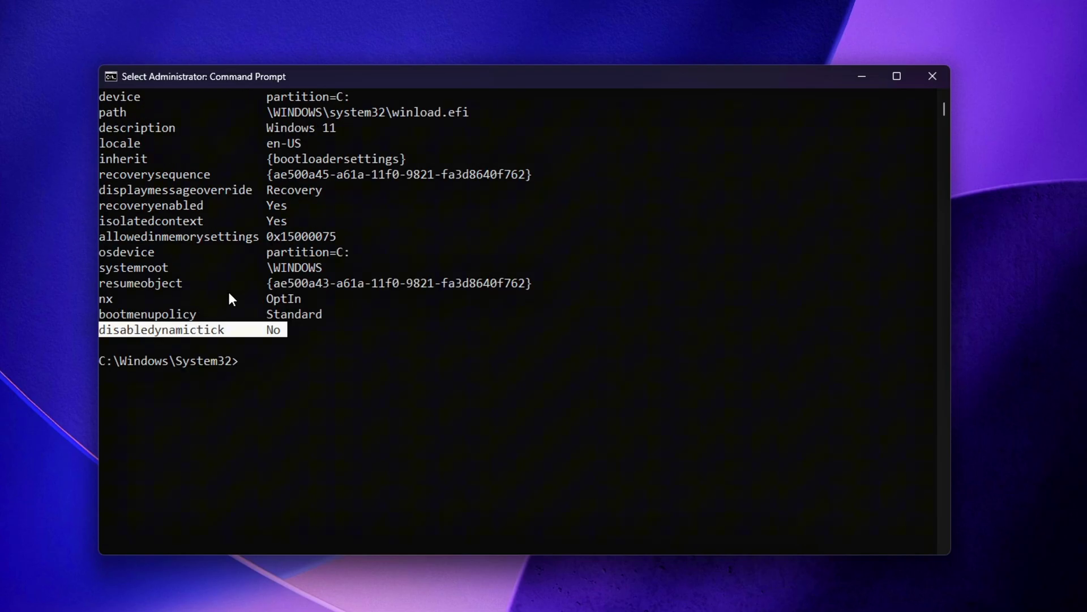
scroll(261, 378, "up", 1)
scroll(262, 378, "down", 1)
left_click_drag(305, 423, 74, 426)
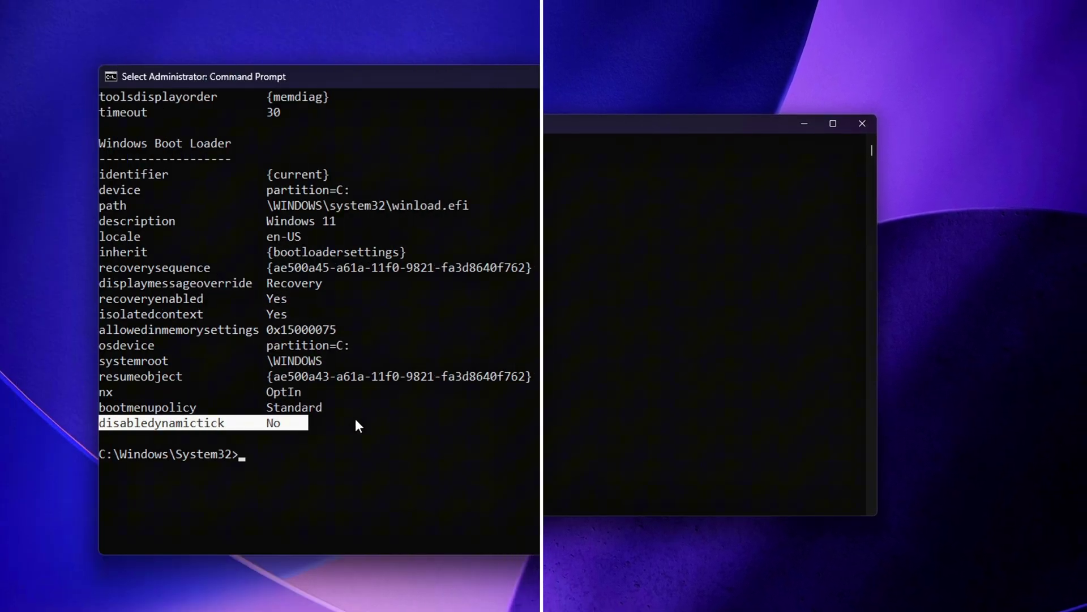
Run PowerShell -Command "Get-WmiObject Win32_PerfRawData_PerfOS_System | Select-Object -Property Timestamp_Object" at the prompt
left_click(403, 383)
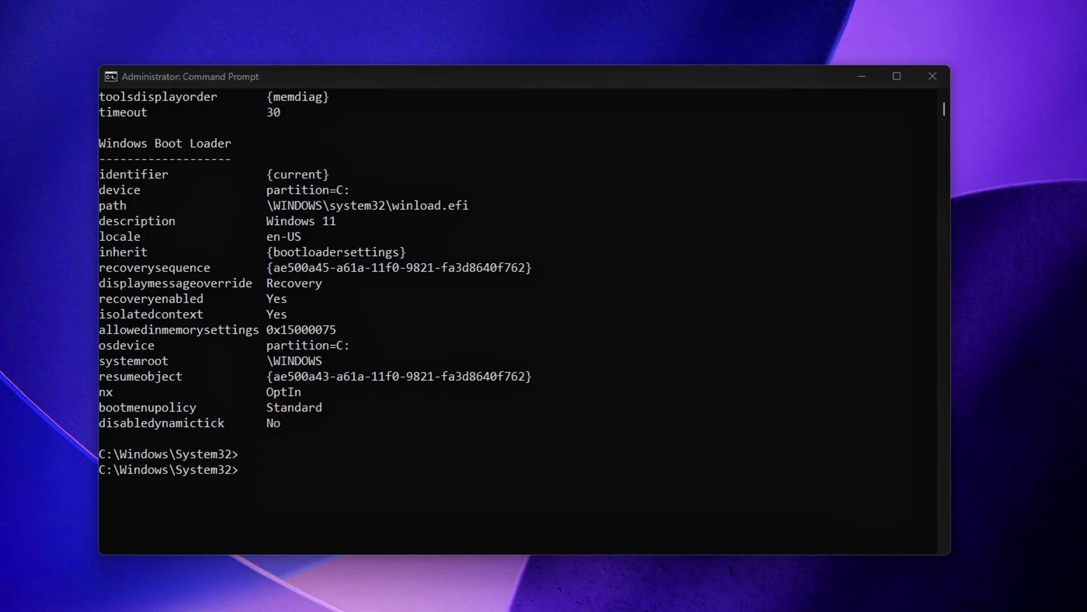
left_click(304, 381)
right_click(303, 382)
key("Return")
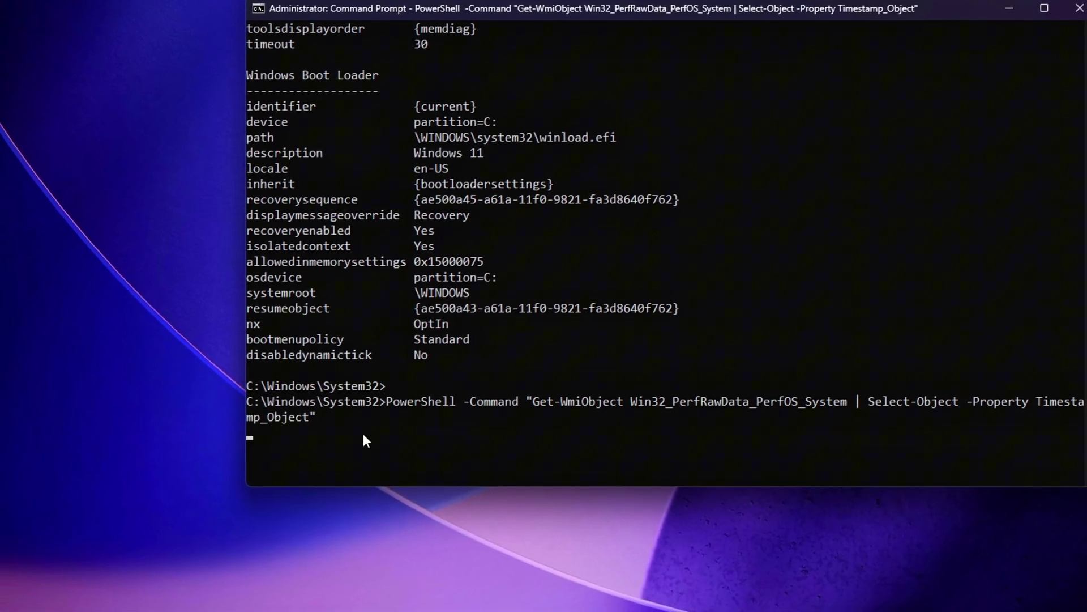
key("Return")
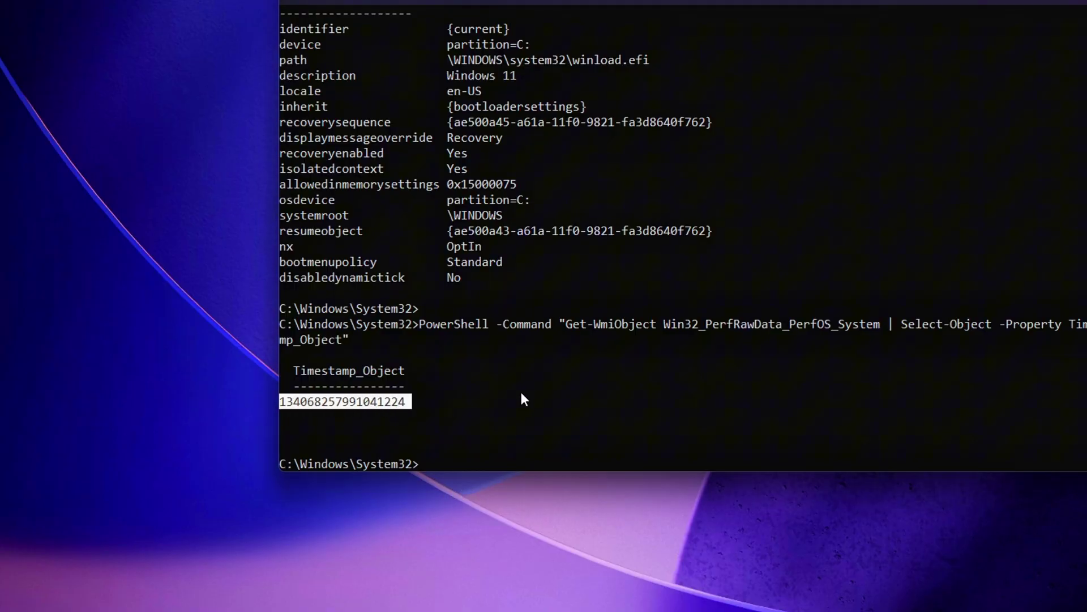
Repeat the Timestamp_Object query twice and highlight the ending digits of the latest timestamp for comparison
key("Up")
key("Return")
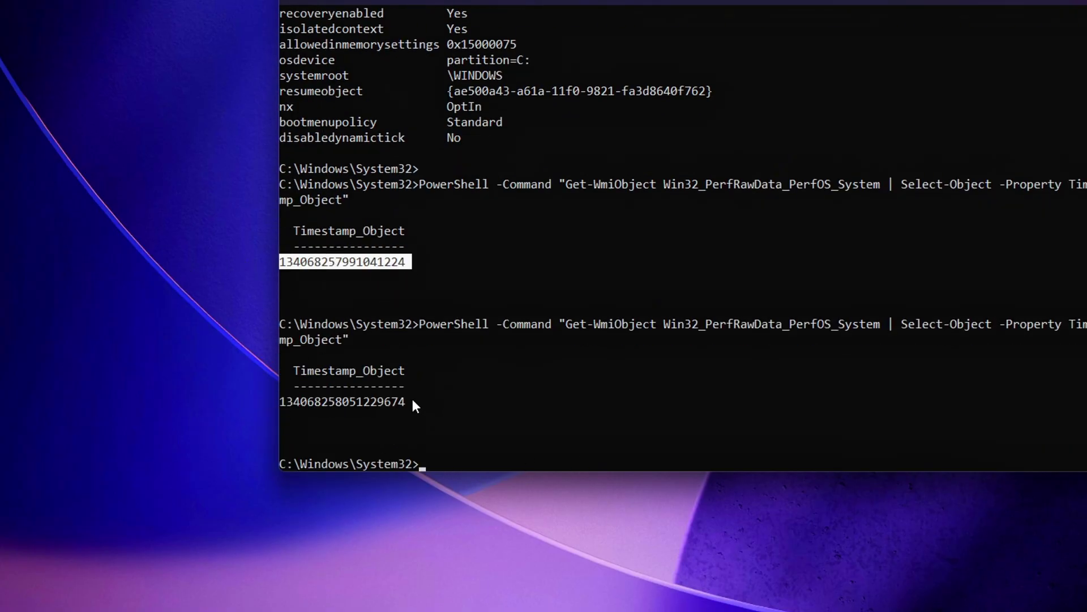
left_click(415, 417)
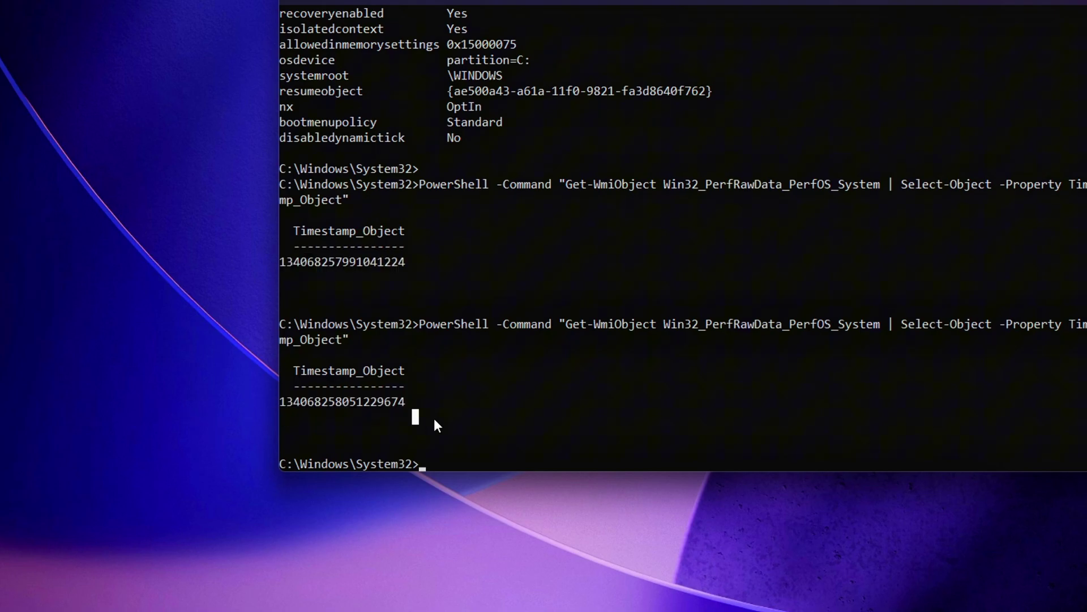
key("Up")
key("Return")
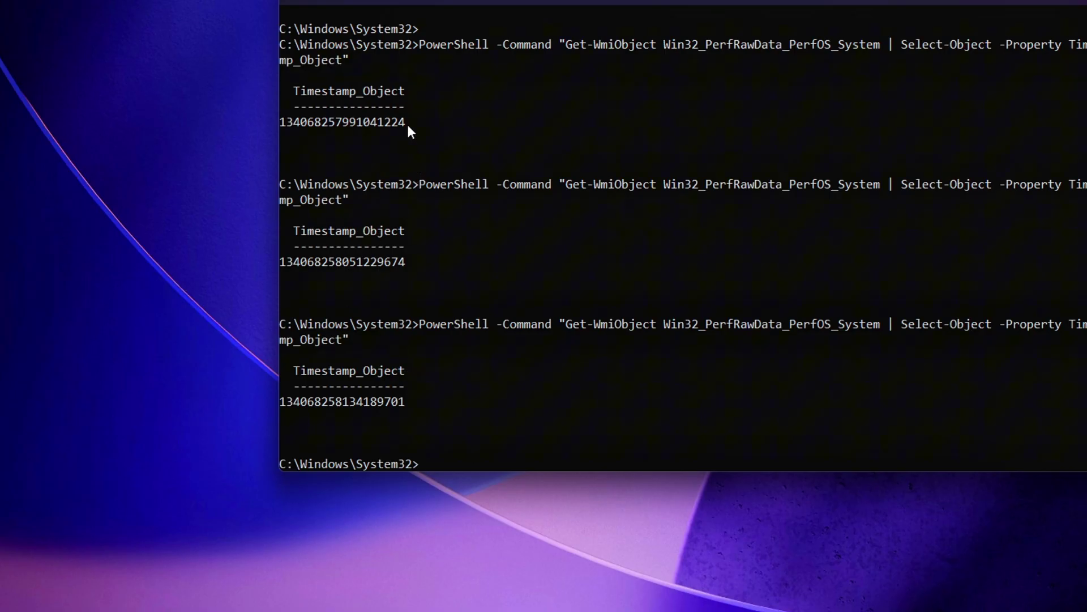
left_click_drag(389, 406, 338, 404)
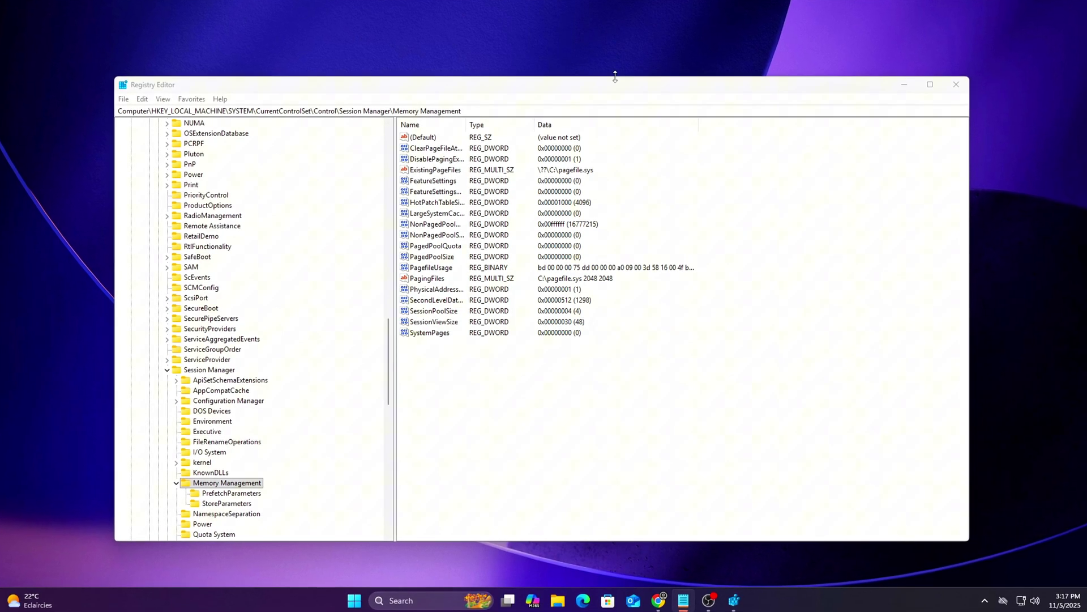
Go to the registry key HKEY_LOCAL_MACHINE\SYSTEM\CurrentControlSet\Control\Session Manager\kernel in Registry Editor
left_click(622, 104)
type("HKEY_LOCAL_MACHINE\\SYSTEM\\CurrentControlSet\\Control\\Session Manager\\Kernel")
key("Return")
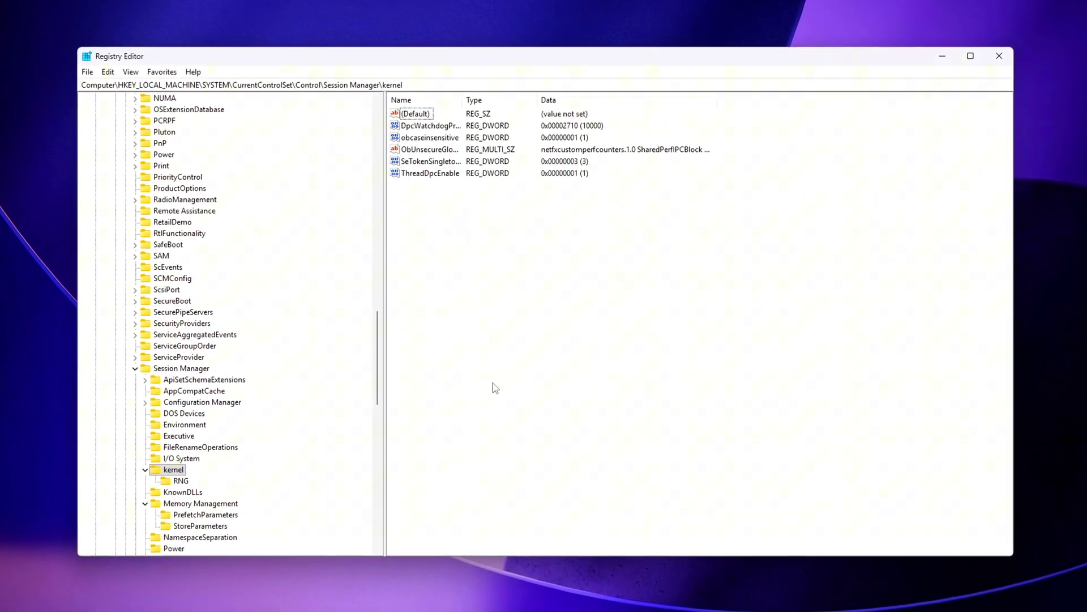
Add a DWORD (32-bit) value called UsePlatformClock to the kernel key and set its value data to 0
right_click(514, 311)
mouse_move(535, 325)
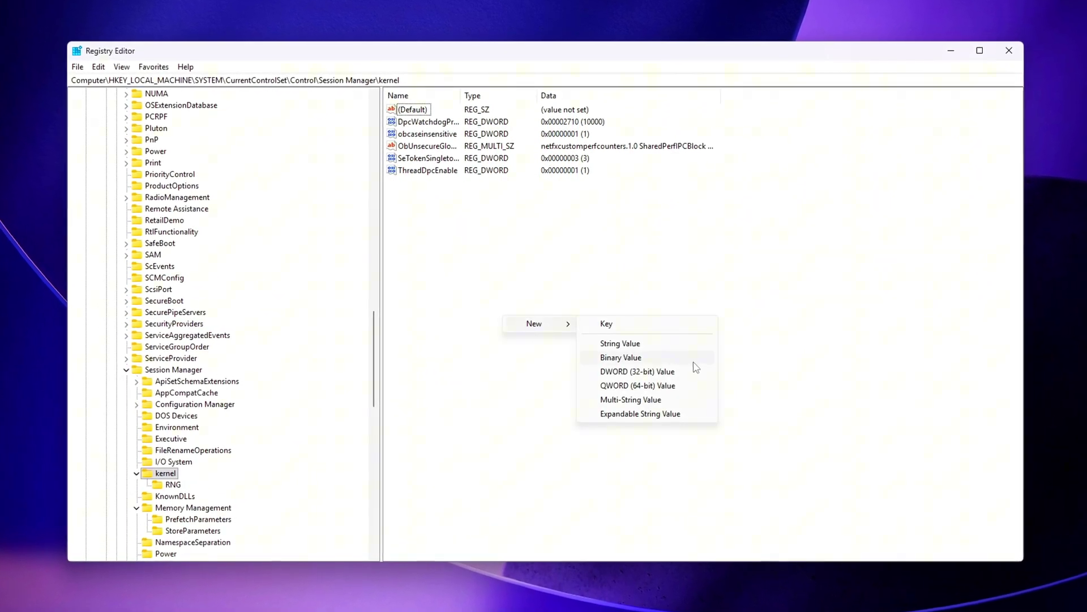
left_click(636, 373)
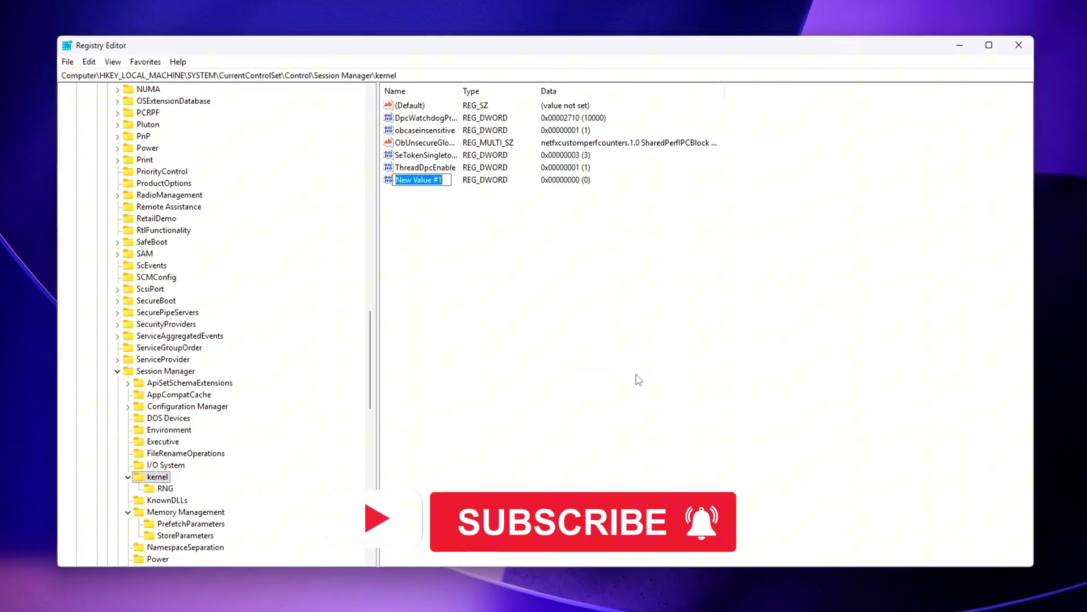
type("UsePlatformClock")
key("Return")
key("Return")
left_click_drag(191, 97, 582, 262)
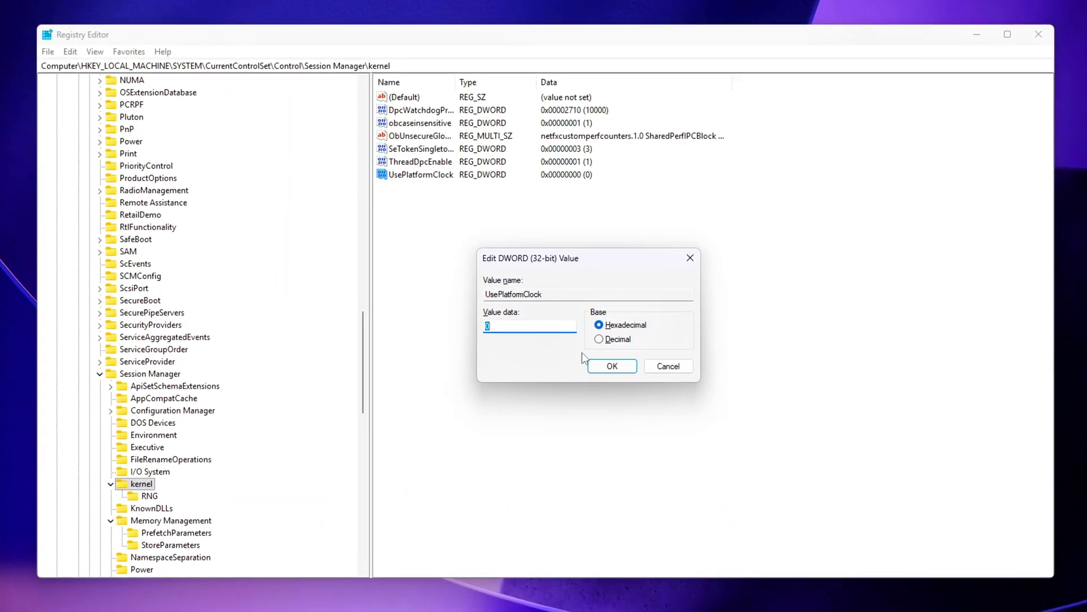
type("0")
key("Return")
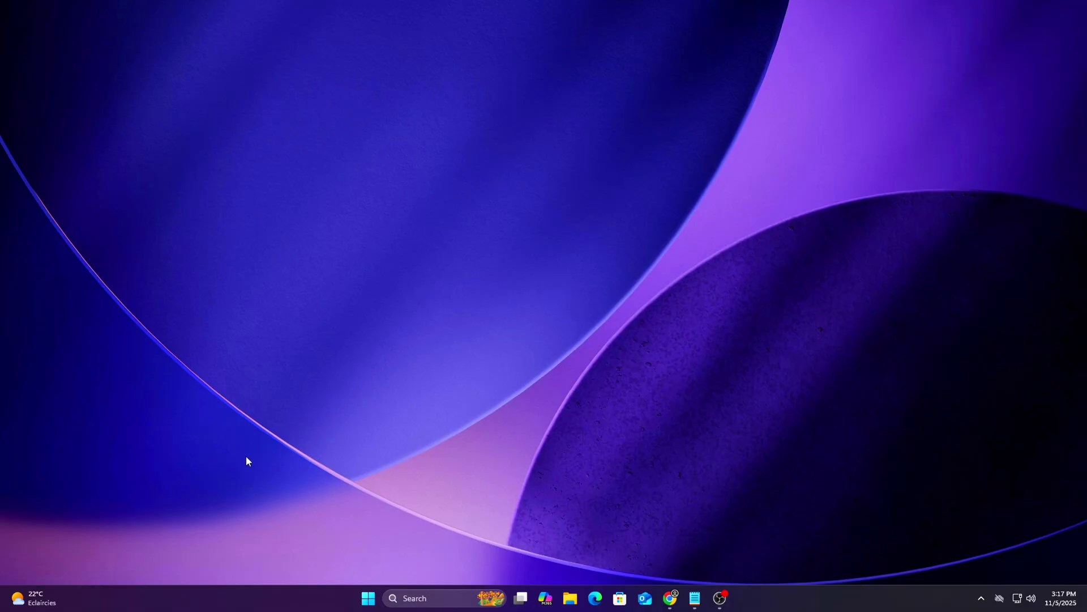
Open Registry Editor by running regedit from the Run dialog
key("super+r")
left_click_drag(83, 468, 490, 205)
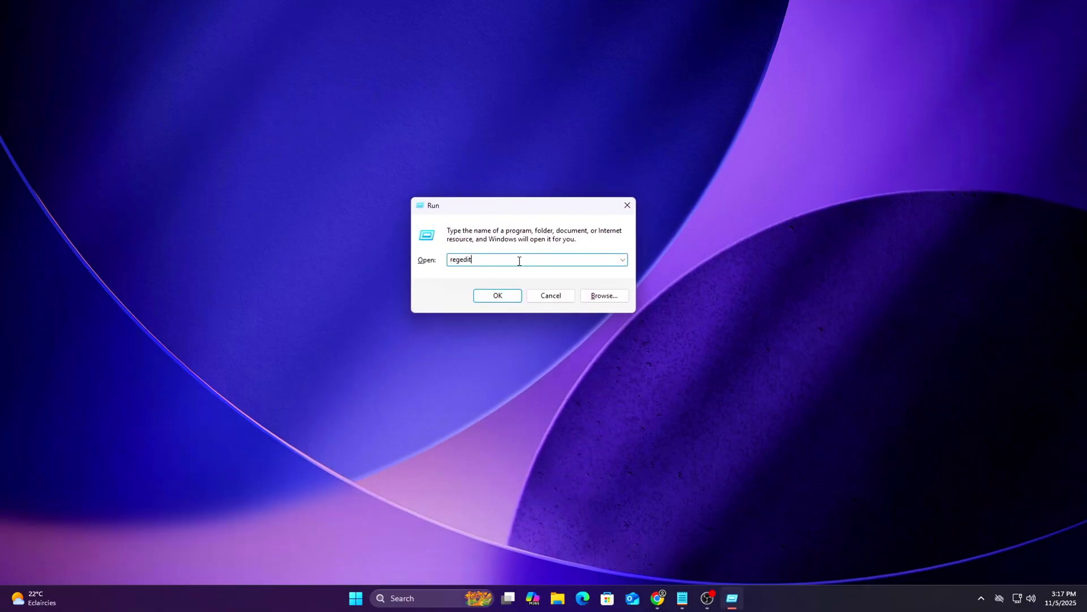
left_click(493, 297)
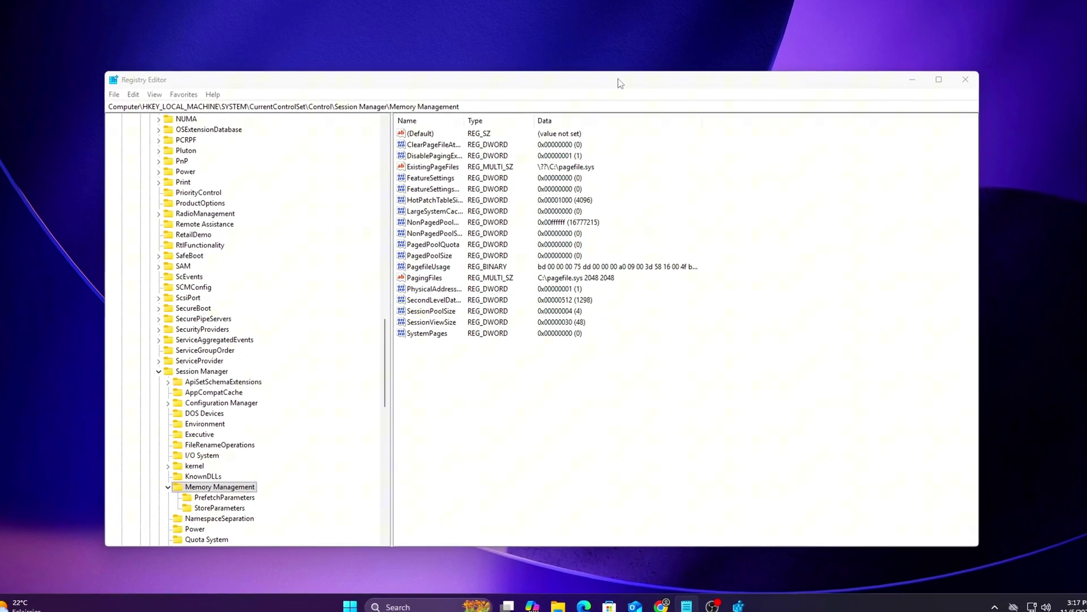
Go to the registry key HKEY_LOCAL_MACHINE\SYSTEM\CurrentControlSet\Control\Session Manager\kernel
left_click(624, 96)
key("ctrl+a")
key("BackSpace")
type("HKEY_LOCAL_MACHINE\\SYSTEM\\CurrentControlSet\\Control\\Session Manager\\Kernel")
key("Return")
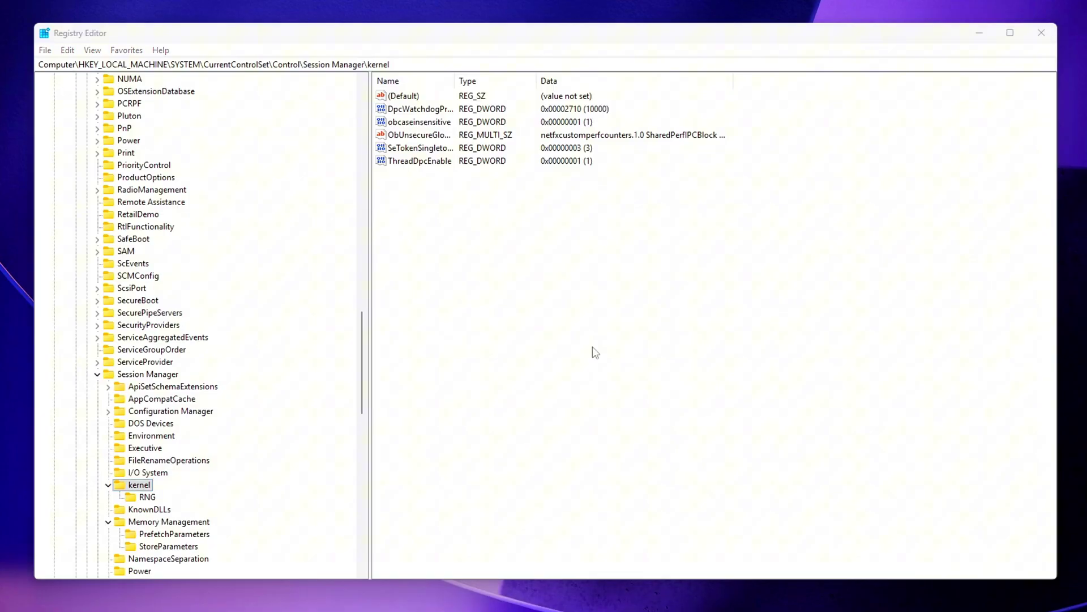
Add a DWORD (32-bit) value named UsePlatformClock to the kernel key with value data 0
left_click_drag(485, 337, 491, 366)
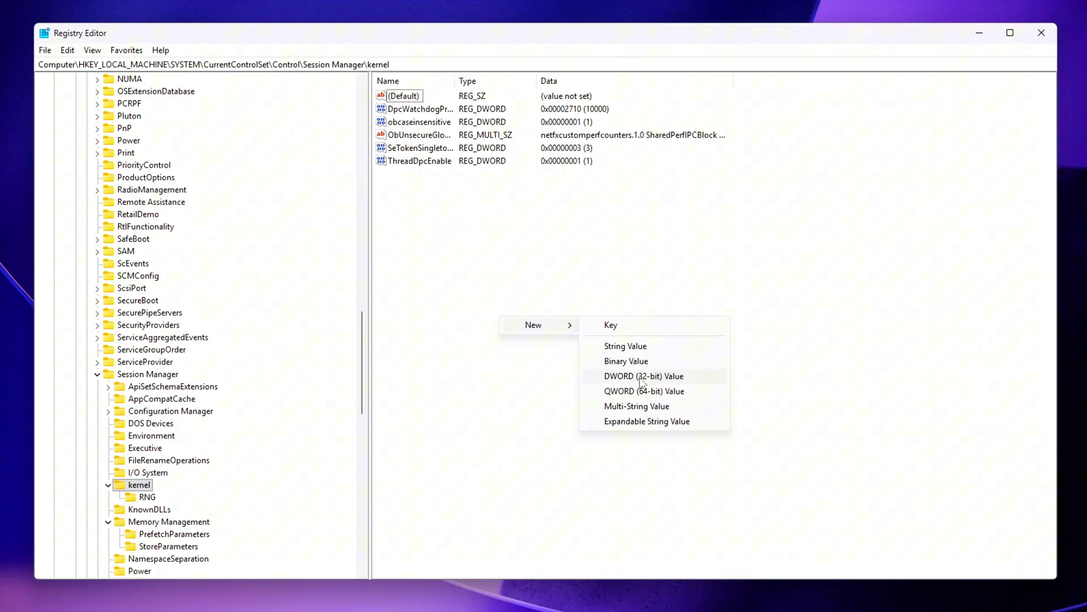
left_click(642, 376)
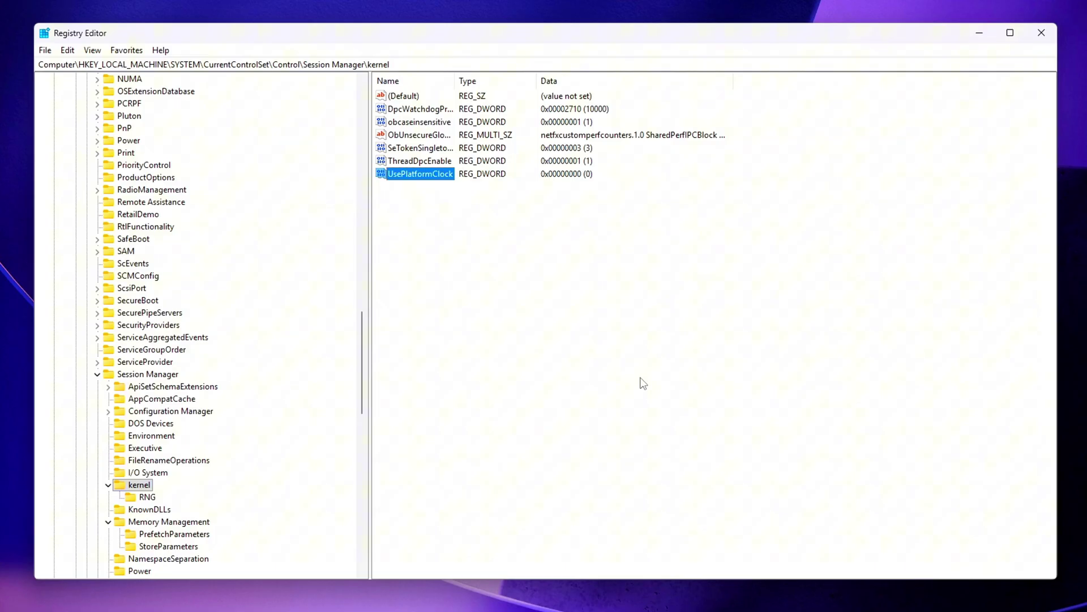
key("Return")
left_click_drag(179, 98, 575, 254)
type("0")
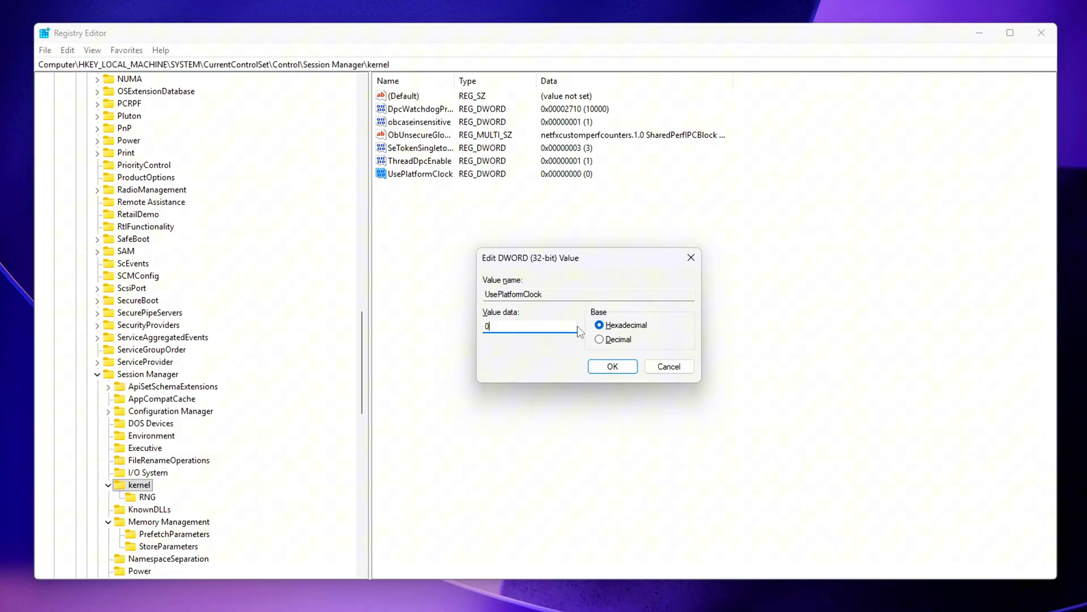
key("Return")
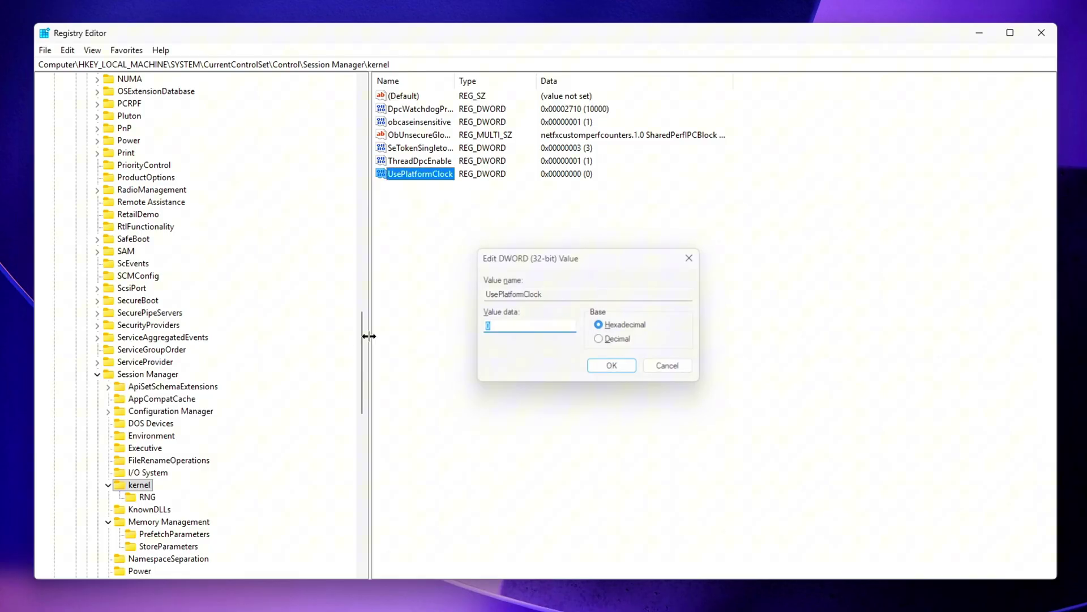
Create a DWORD (32-bit) value named TscSyncPolicy in the kernel key and set its value data to 1
key("super")
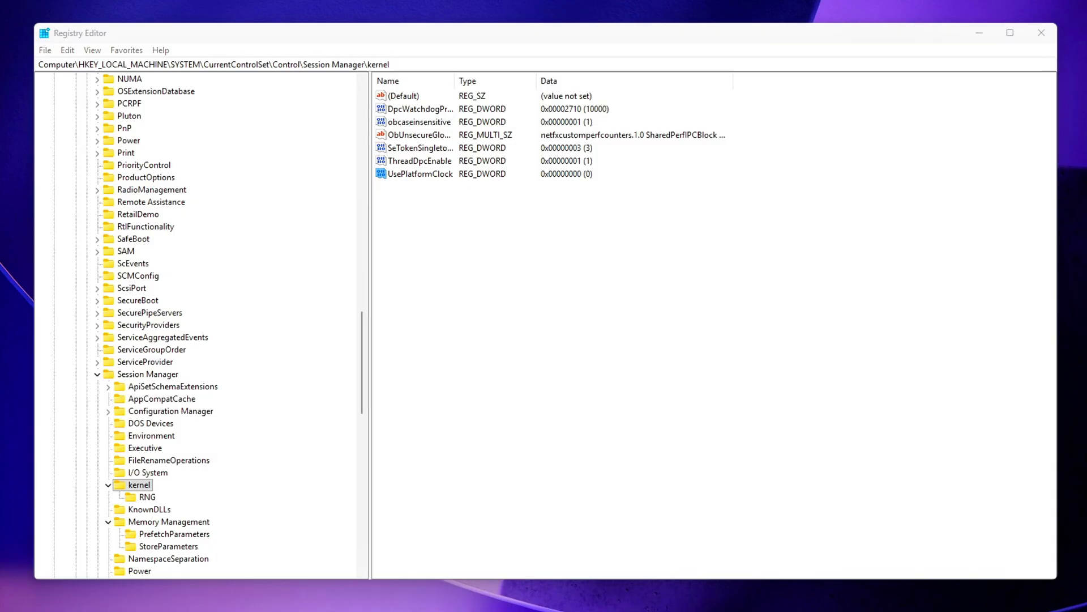
left_click(486, 319)
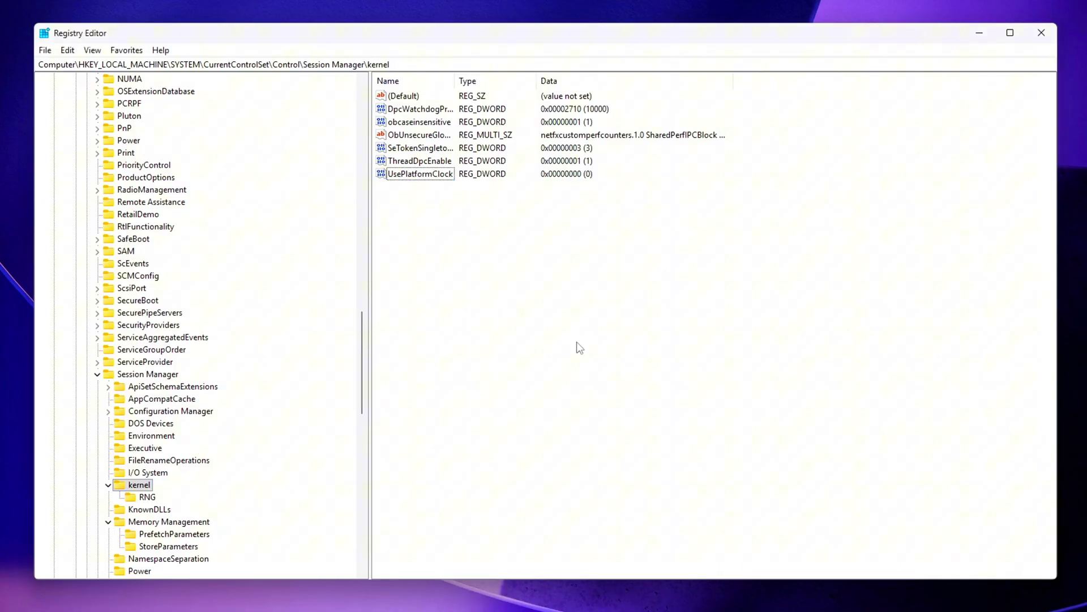
left_click(746, 407)
type("TscSyncPolicy")
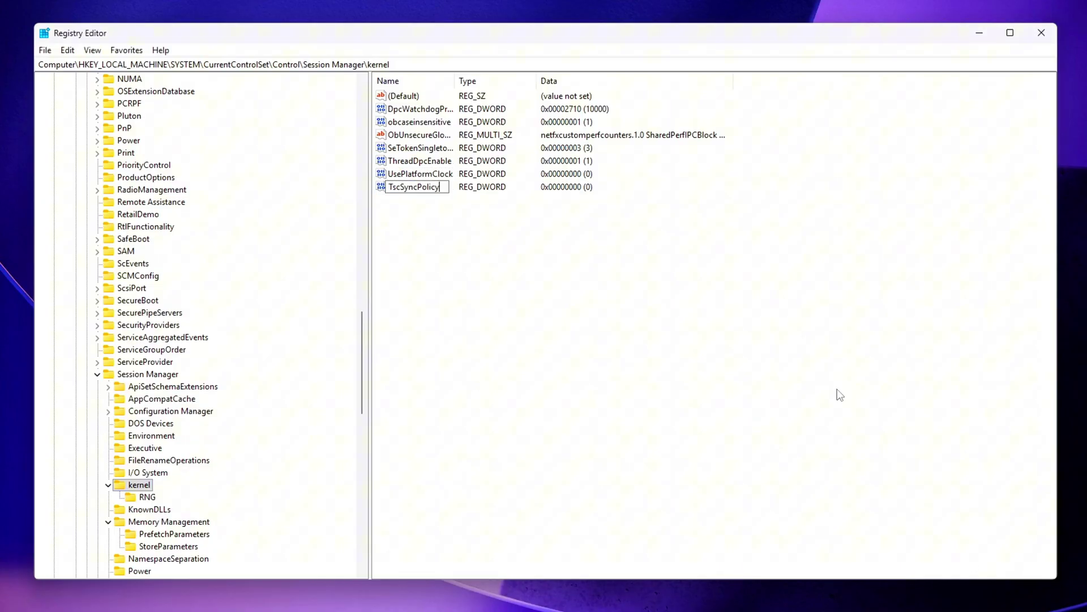
double_click(449, 189)
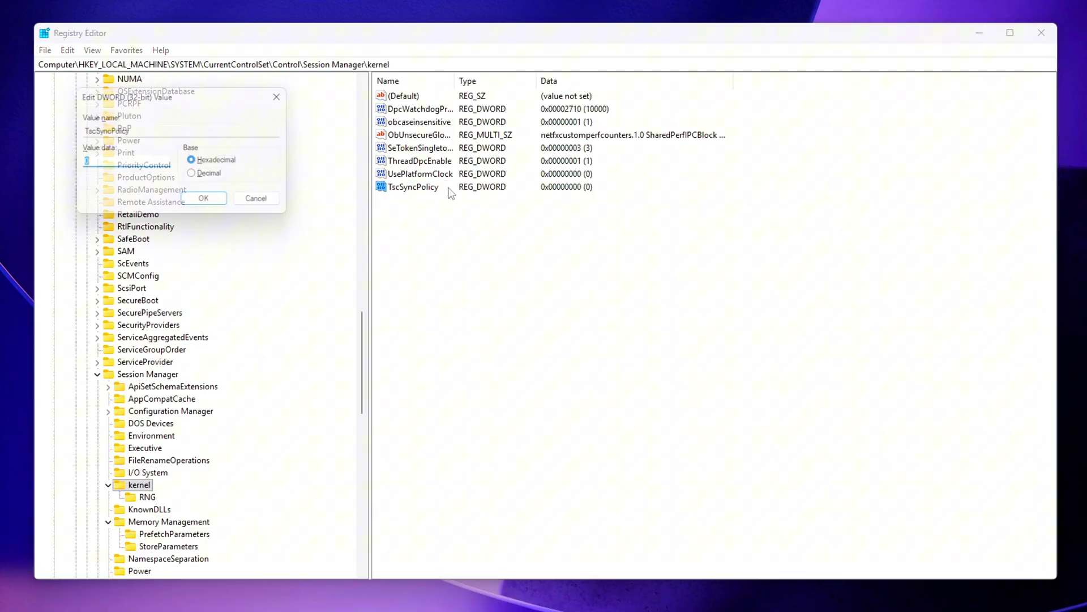
left_click_drag(209, 100, 608, 301)
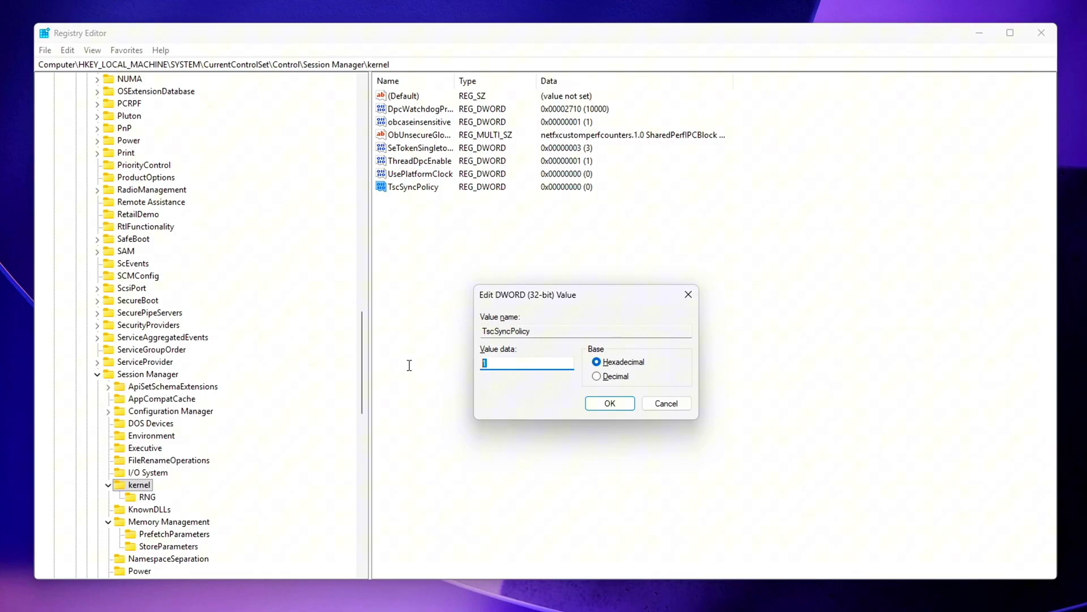
left_click(609, 403)
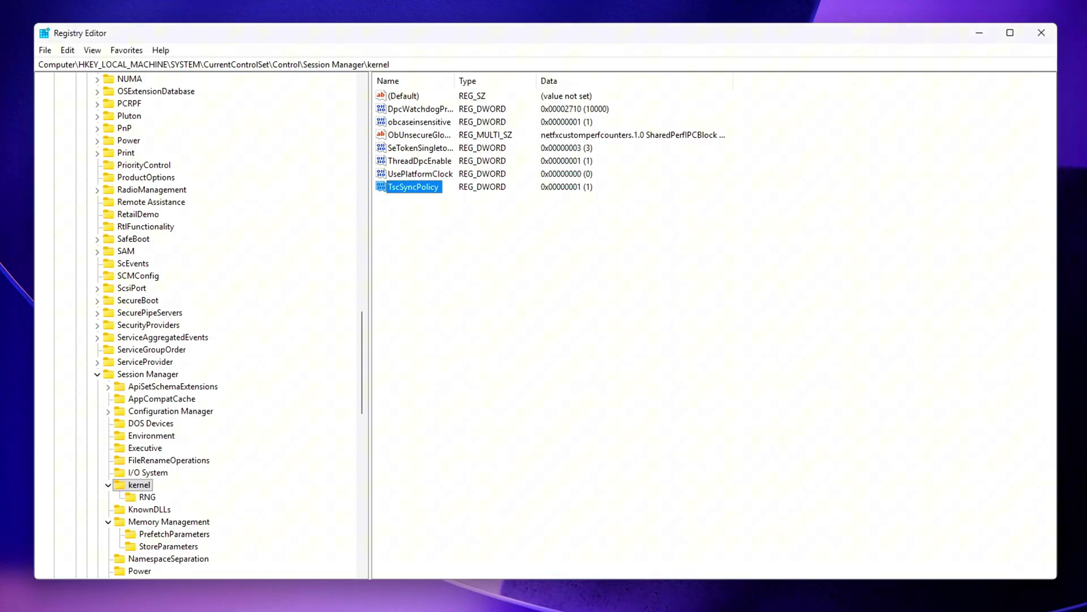
Create a DWORD (32-bit) value named GlobalTimerResolutionRequests in the kernel key with value data 0
key("super")
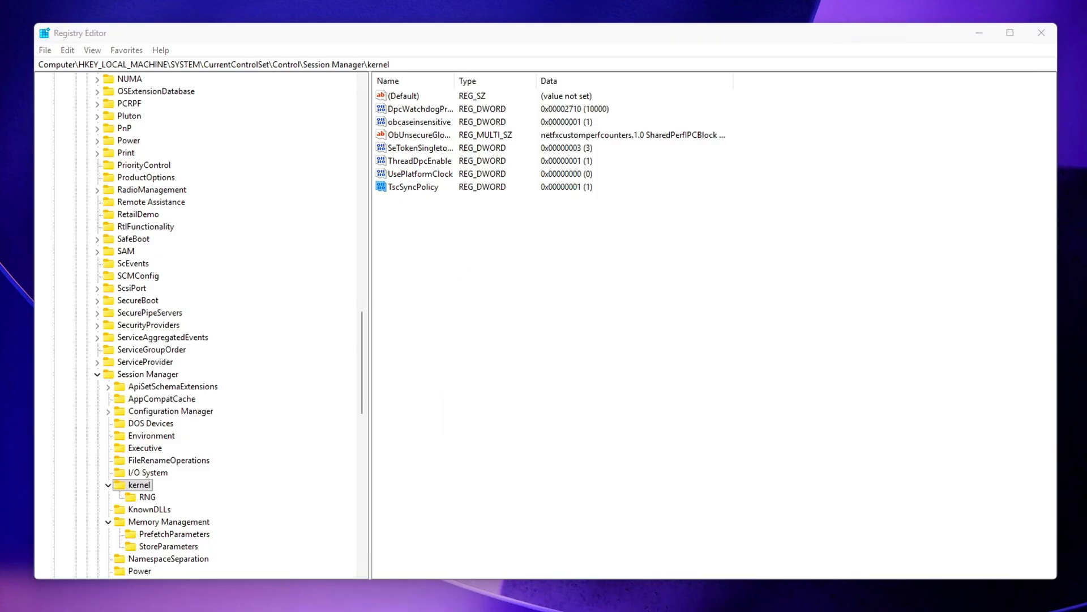
left_click(509, 322)
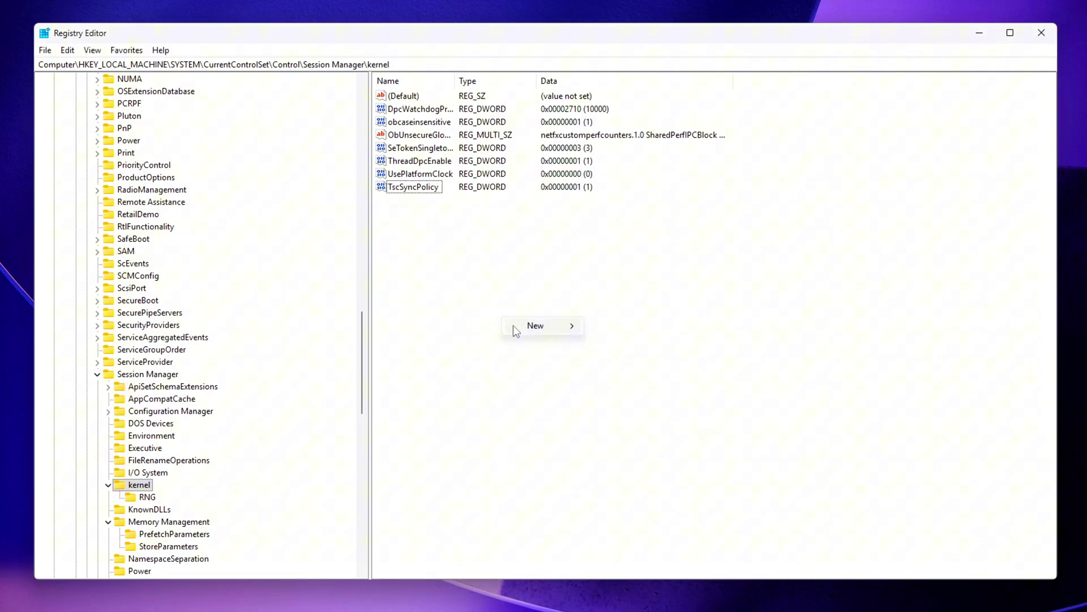
left_click(660, 380)
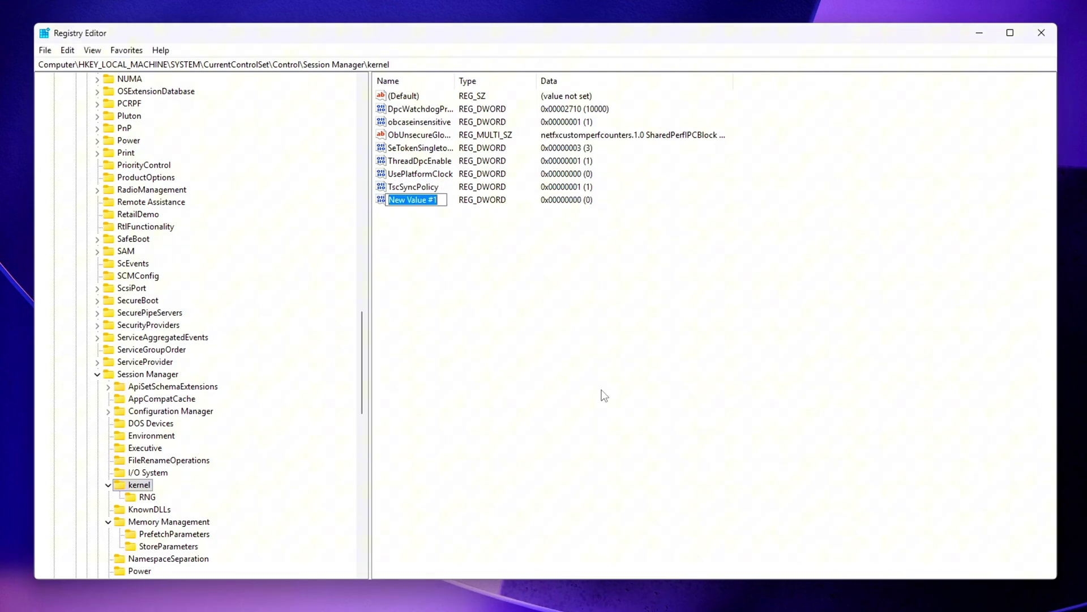
key("Return")
key("Return")
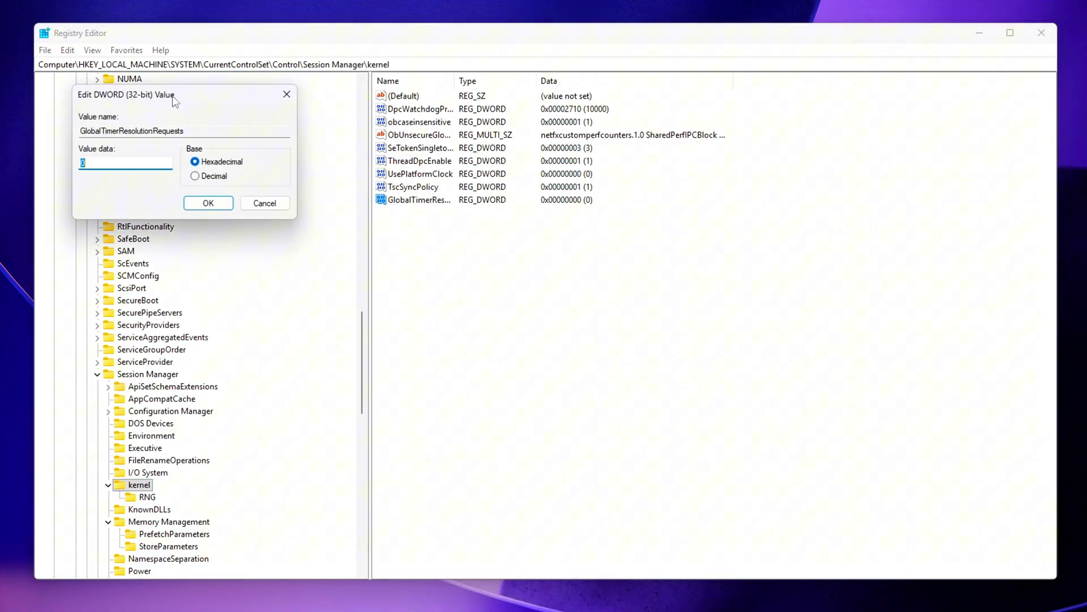
left_click_drag(225, 99, 597, 289)
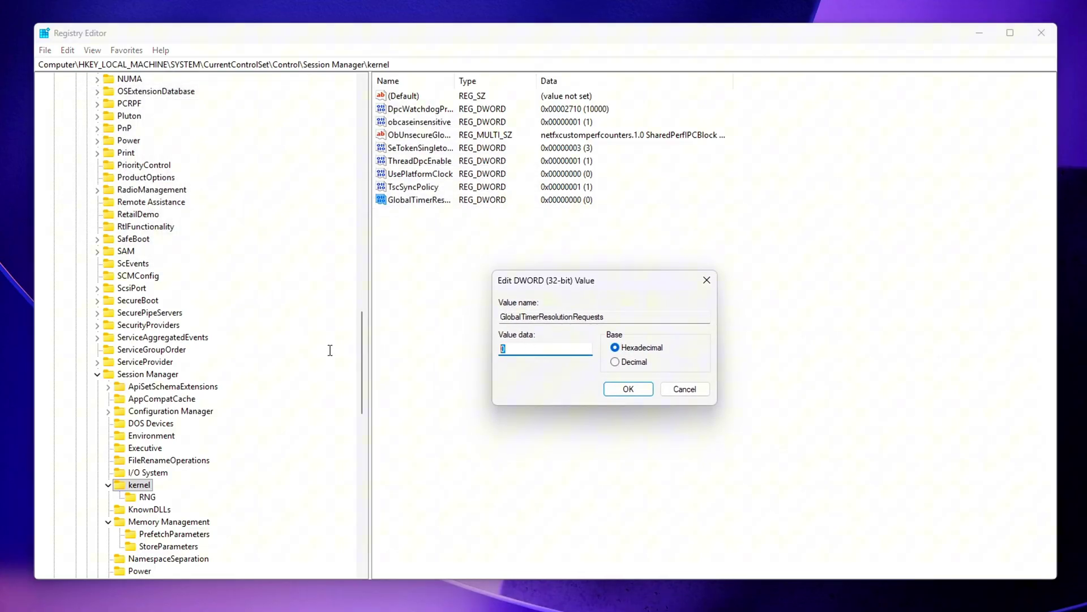
left_click(637, 393)
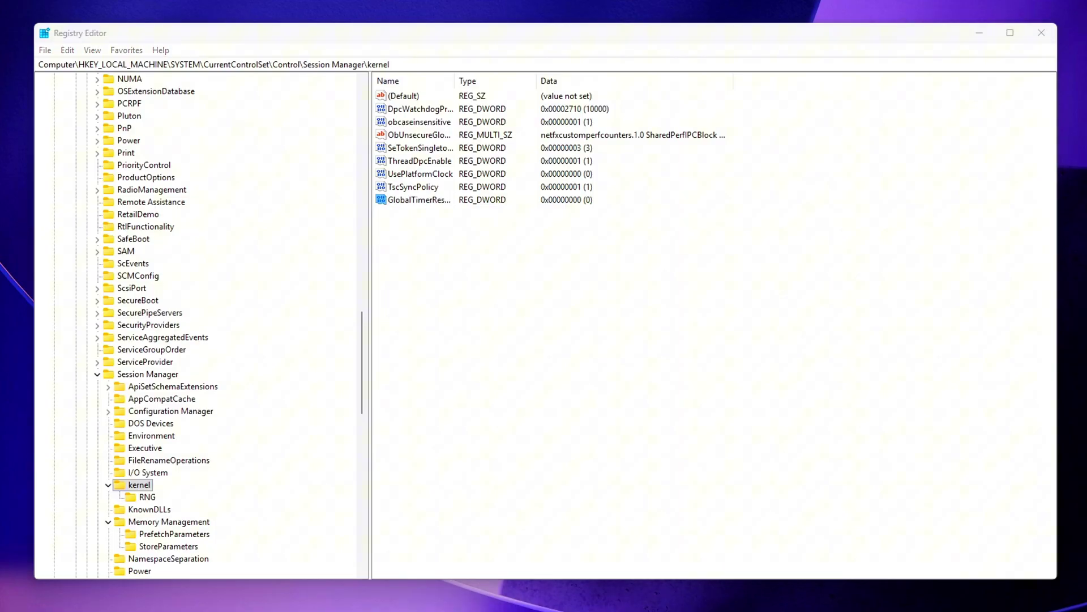
Create a DWORD (32-bit) value named EnableDynamicTick in the kernel key with value data 0
left_click(483, 321)
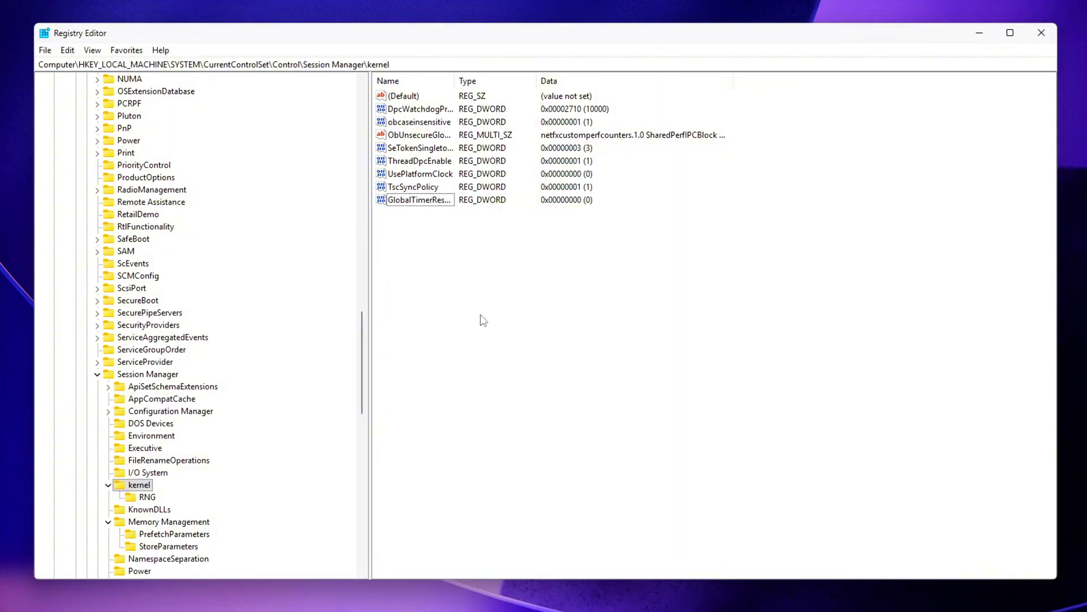
right_click(549, 311)
mouse_move(583, 318)
left_click(678, 371)
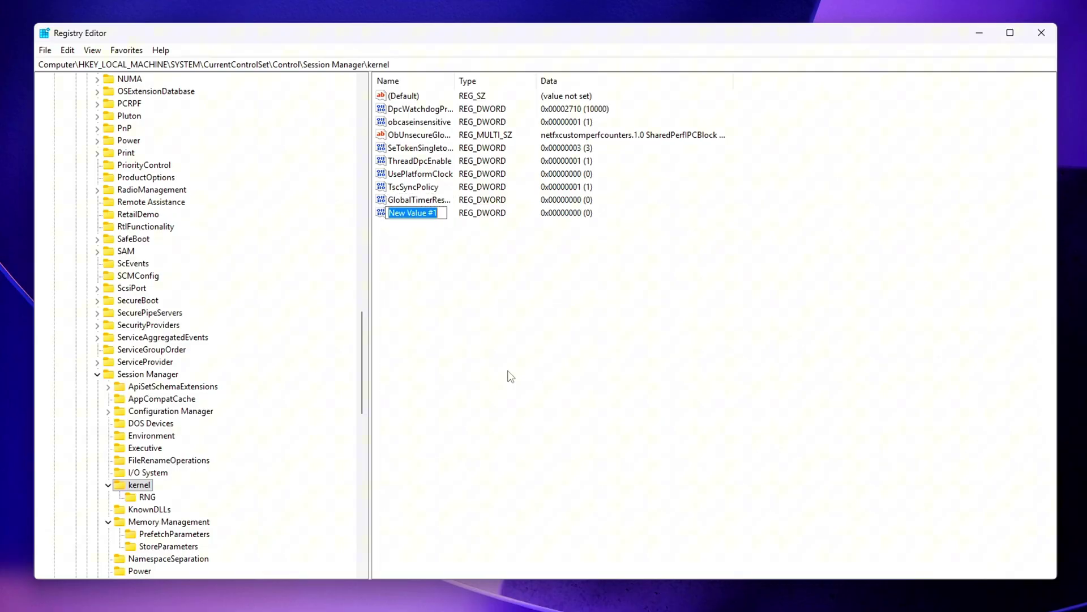
key("Return")
key("Return")
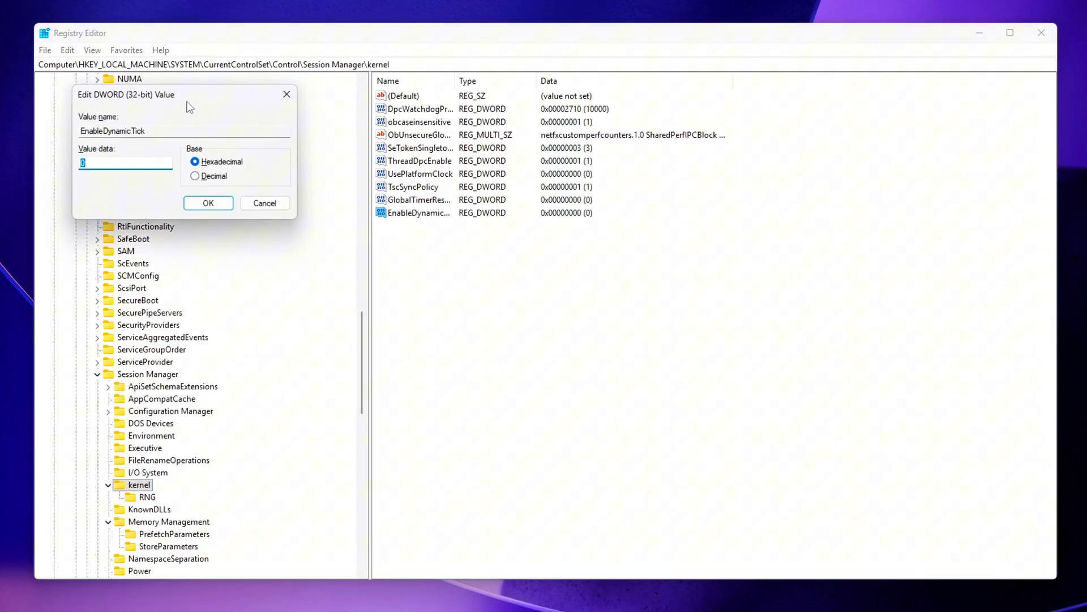
left_click_drag(190, 99, 735, 286)
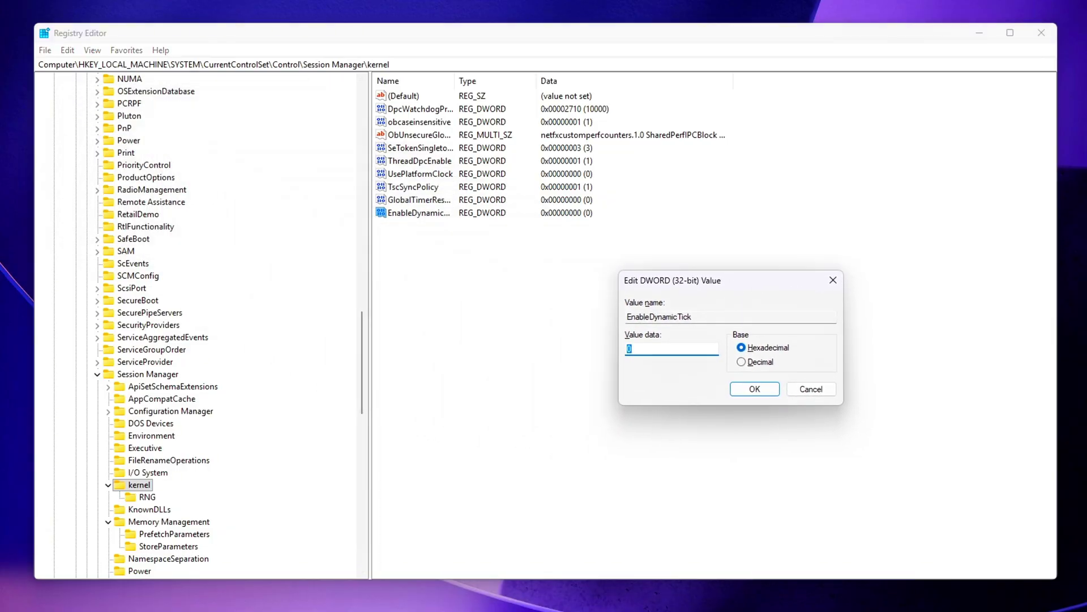
left_click(755, 391)
Create a DWORD (32-bit) value named ForceTscCalibration in the kernel key and set its value data to 1
key("super")
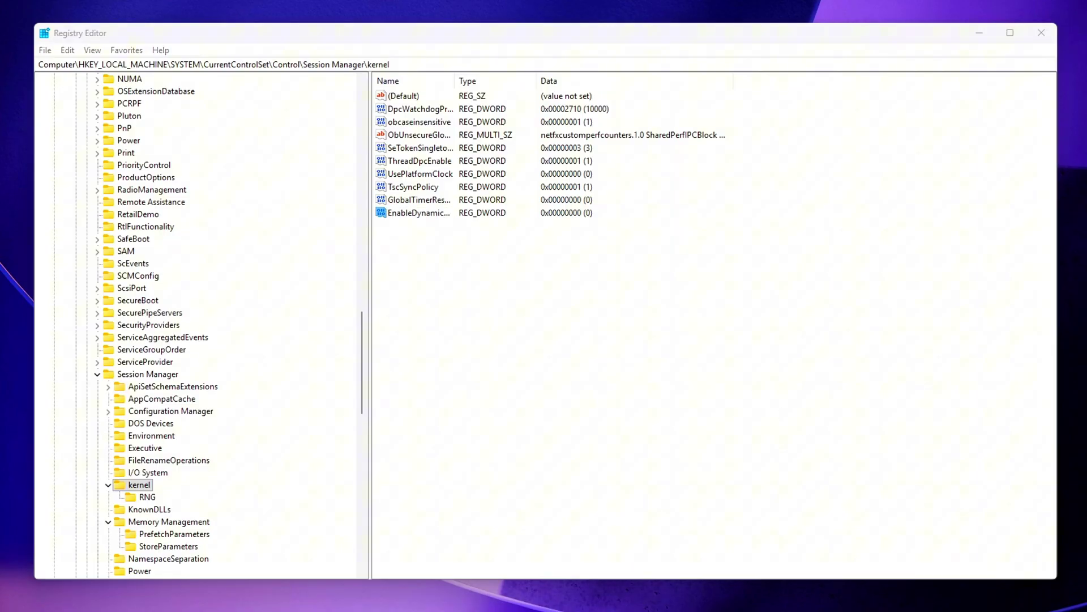
right_click(522, 324)
mouse_move(566, 333)
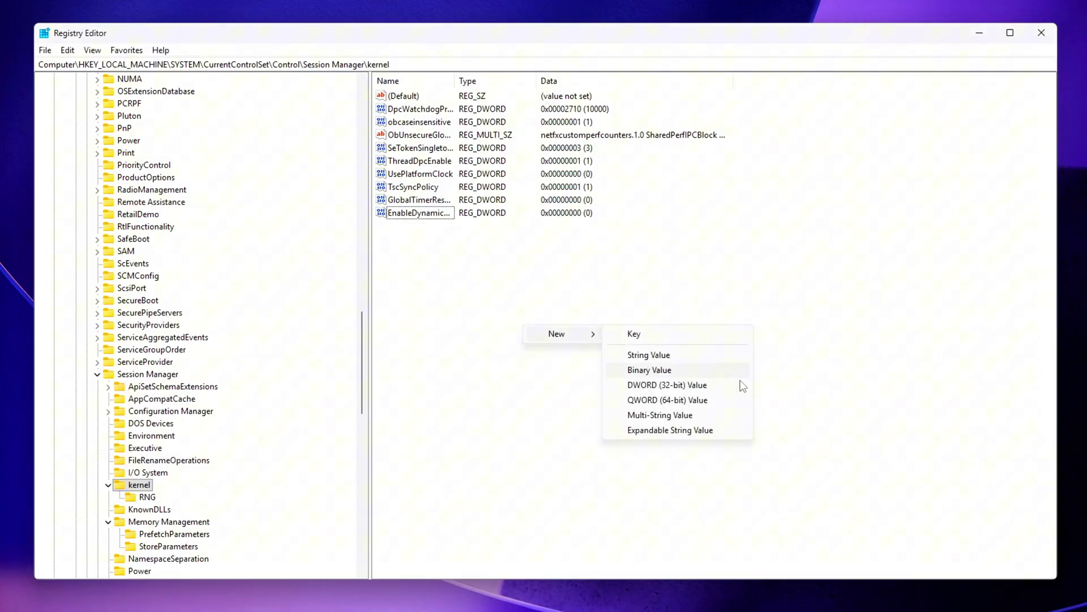
left_click(725, 385)
type("ForceTscCalibration")
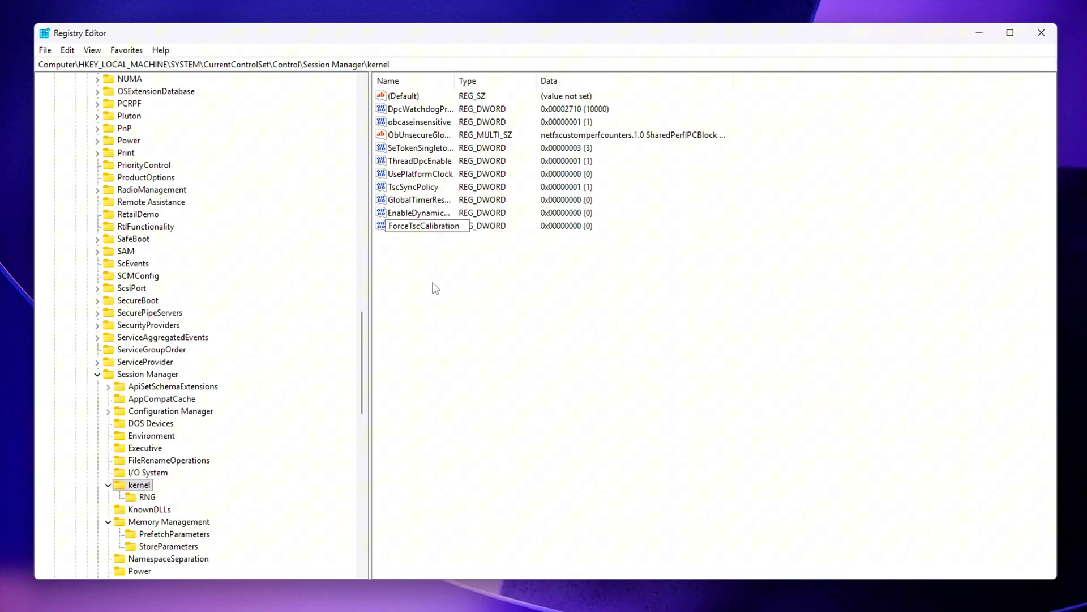
key("Return")
left_click_drag(176, 99, 652, 311)
left_click(630, 381)
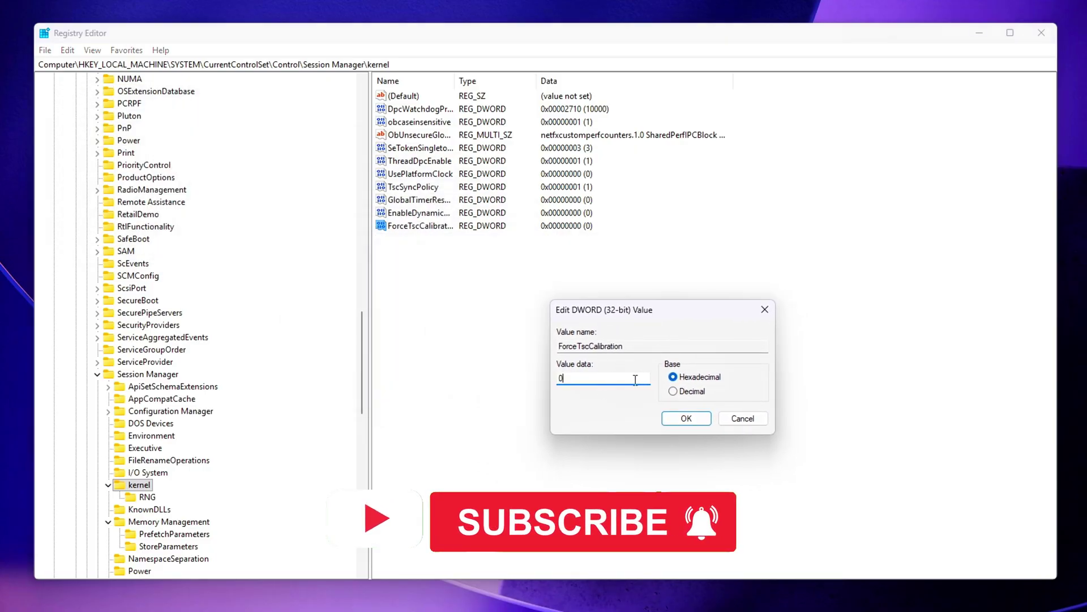
type("1")
left_click(686, 419)
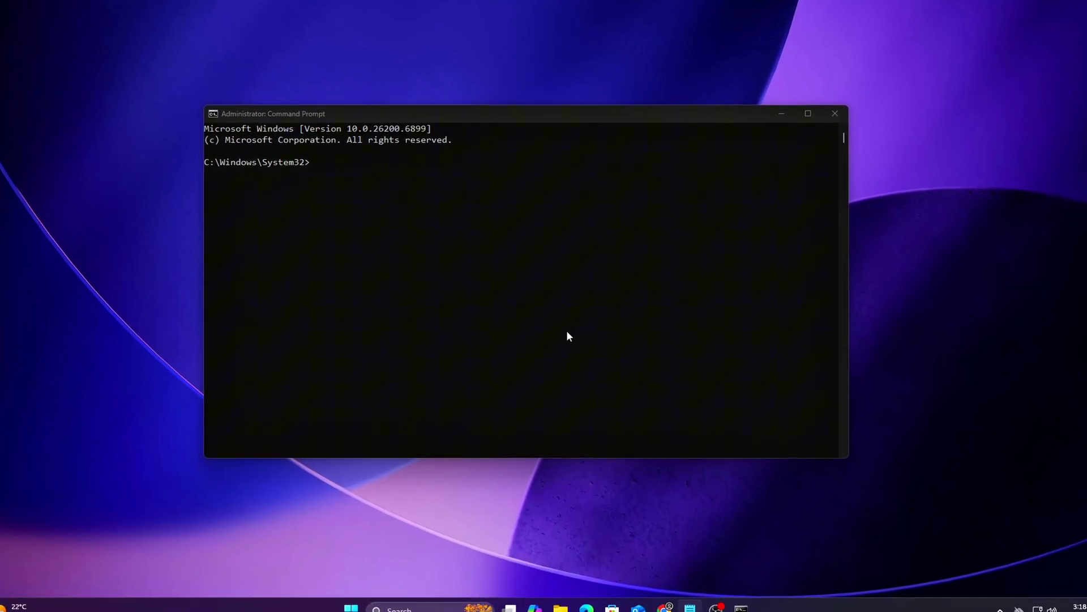
Run bcdedit /deletevalue in the administrator Command Prompt for useplatformclock, useplatformtick and disabledynamictick, one after another
type("bcdedit /deletevalue useplatformclock")
key("Return")
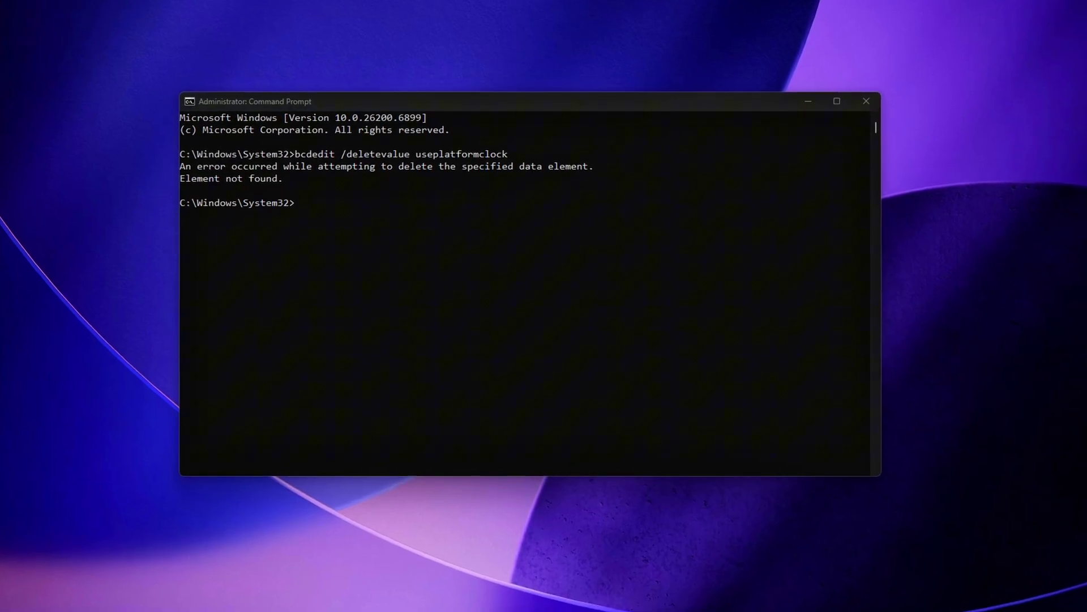
type("bcdedit /deletevalue useplatformtick")
key("Return")
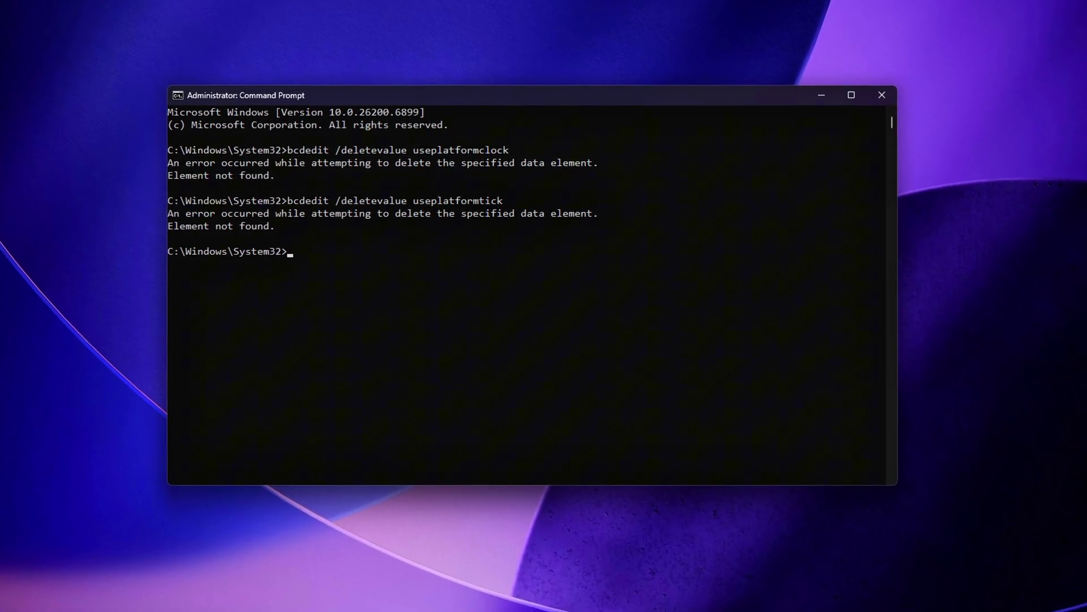
type("bcdedit /deletevalue disabledynamictick")
key("Return")
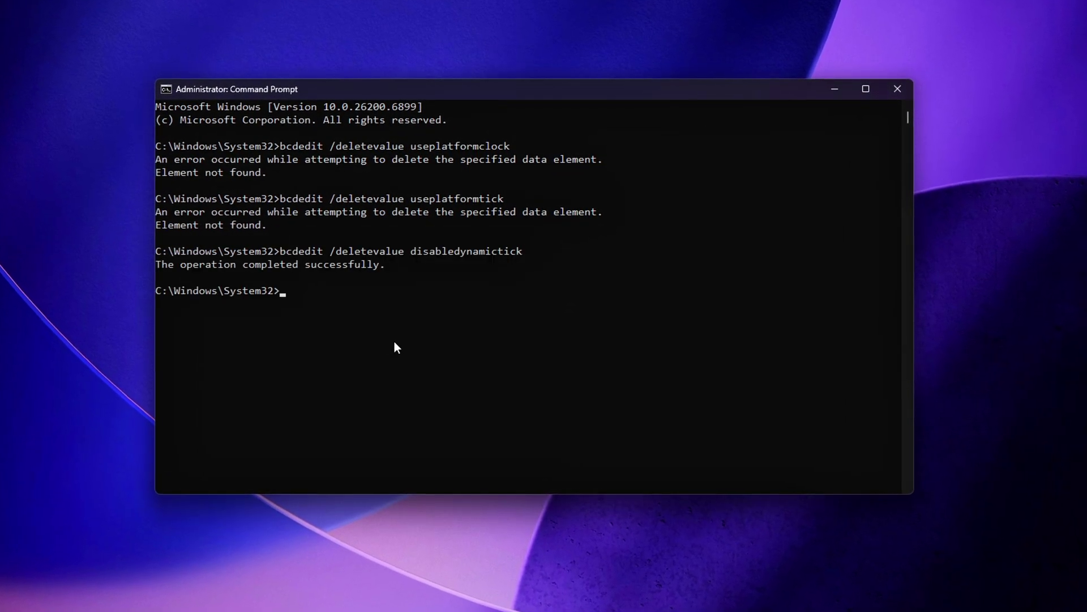
left_click_drag(157, 238, 456, 265)
left_click(455, 265)
key("Return")
key("Return")
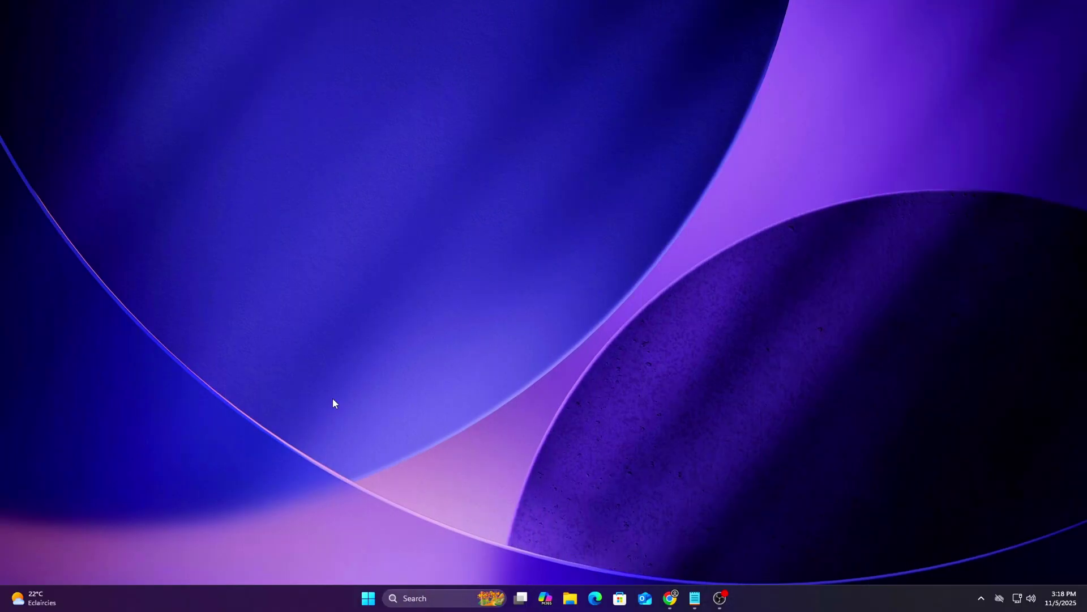
Search Windows for cmd and open Command Prompt as administrator, moving its window toward the middle of the desktop
key("super+s")
type("cmd")
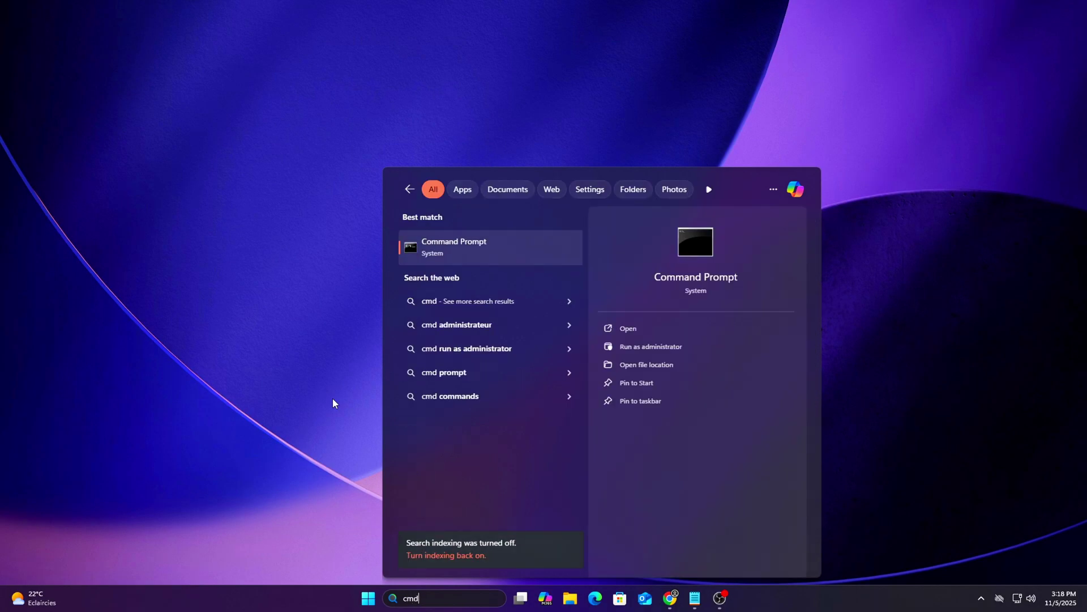
left_click(640, 347)
left_click_drag(355, 60, 513, 126)
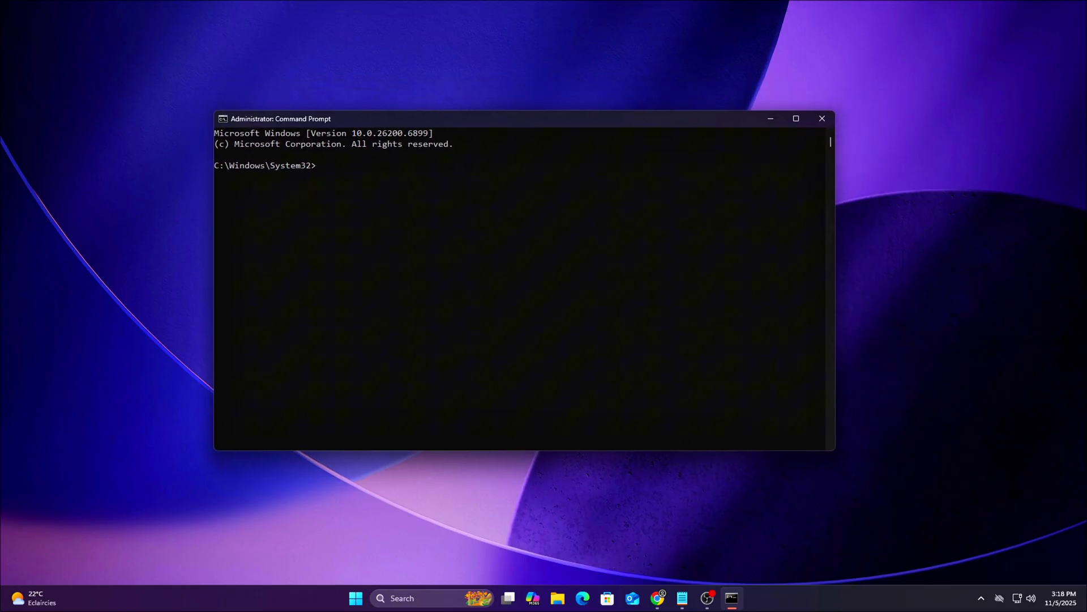
Run bcdedit /deletevalue useplatformclock and bcdedit /deletevalue useplatformtick in the new Command Prompt window
key("alt+Tab")
left_click(559, 316)
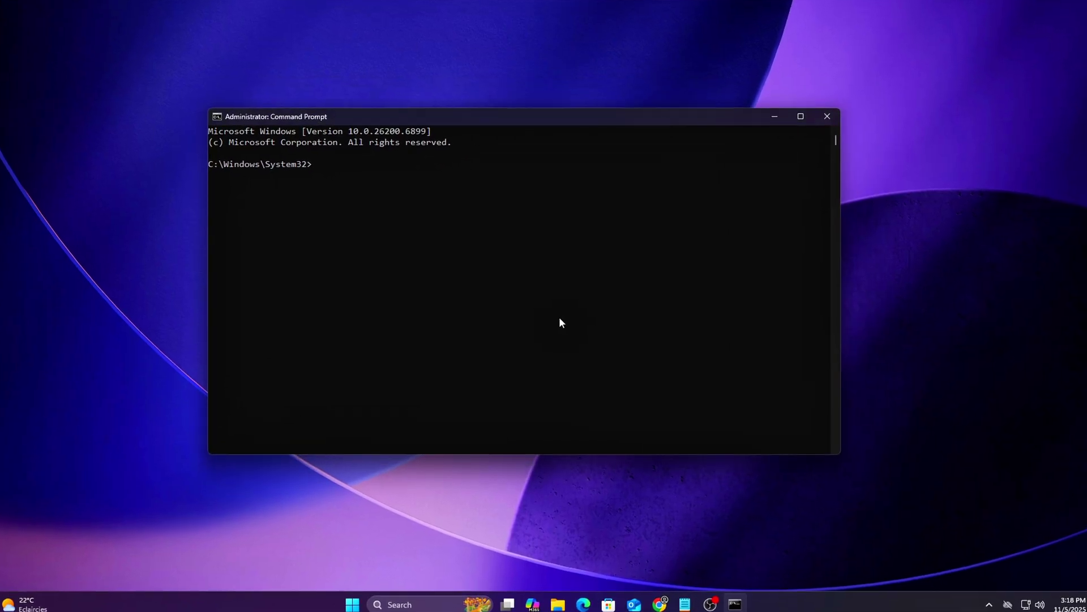
type("bcdedit /deletevalue useplatformclock")
key("Return")
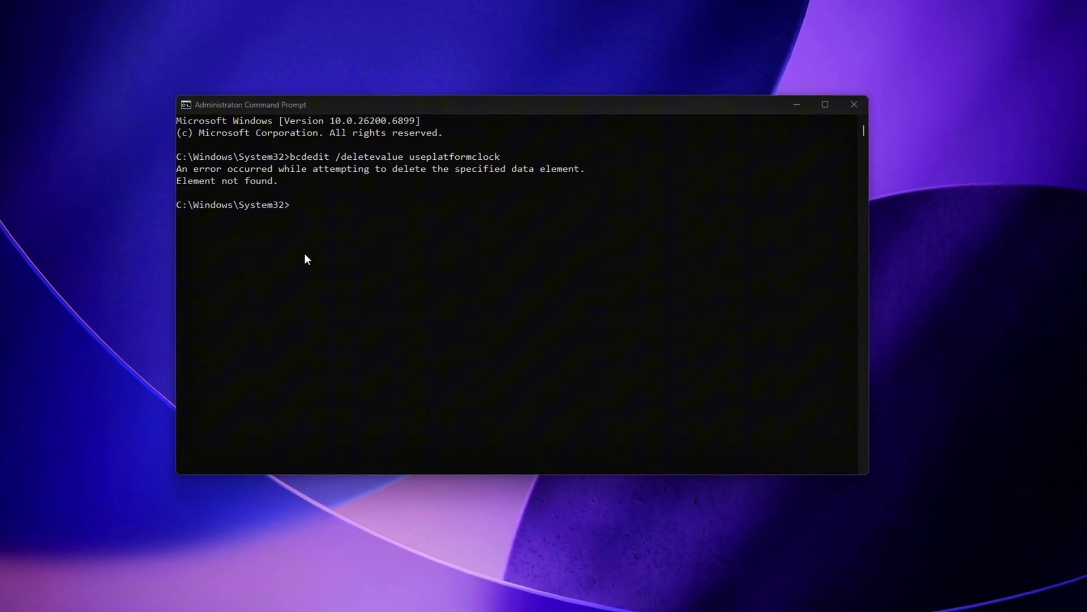
right_click(560, 299)
key("Return")
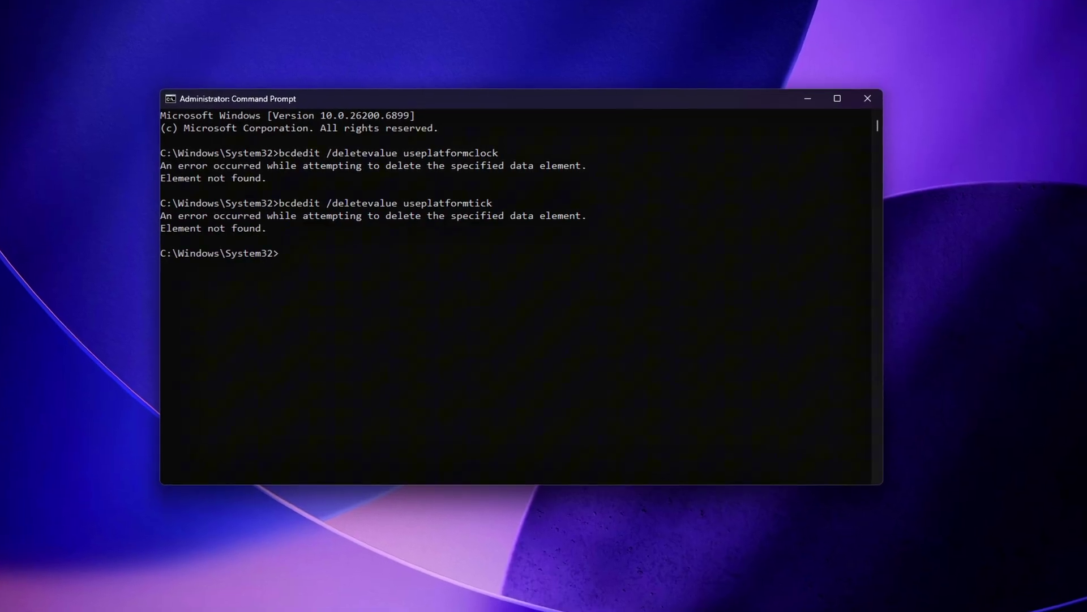
Run bcdedit /deletevalue disabledynamictick in the administrator Command Prompt and clear the text selection around its output
right_click(383, 342)
key("Return")
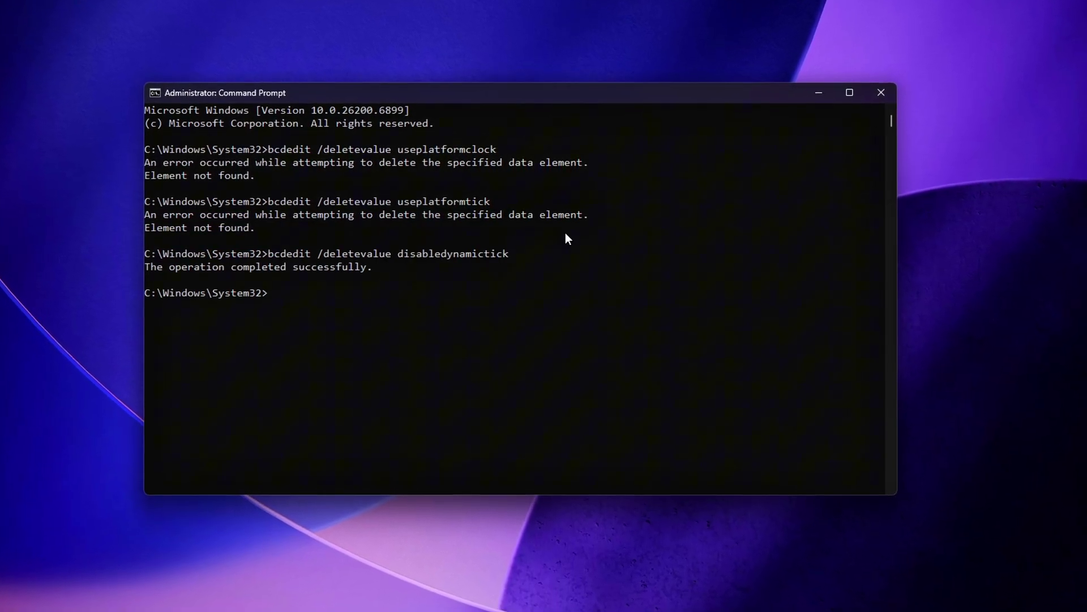
left_click_drag(586, 242, 435, 249)
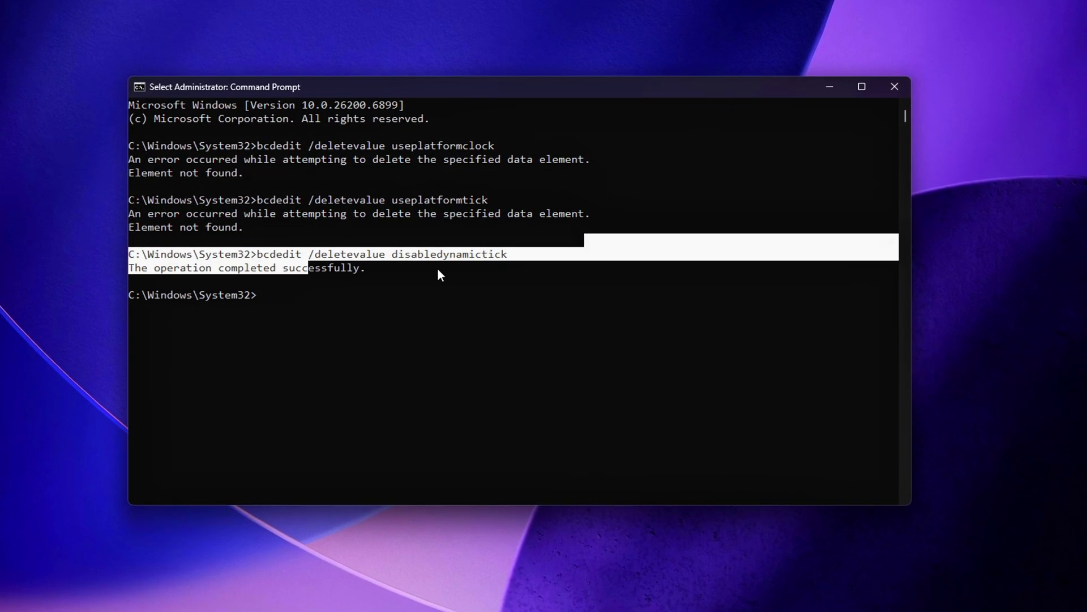
right_click(441, 272)
key("Return")
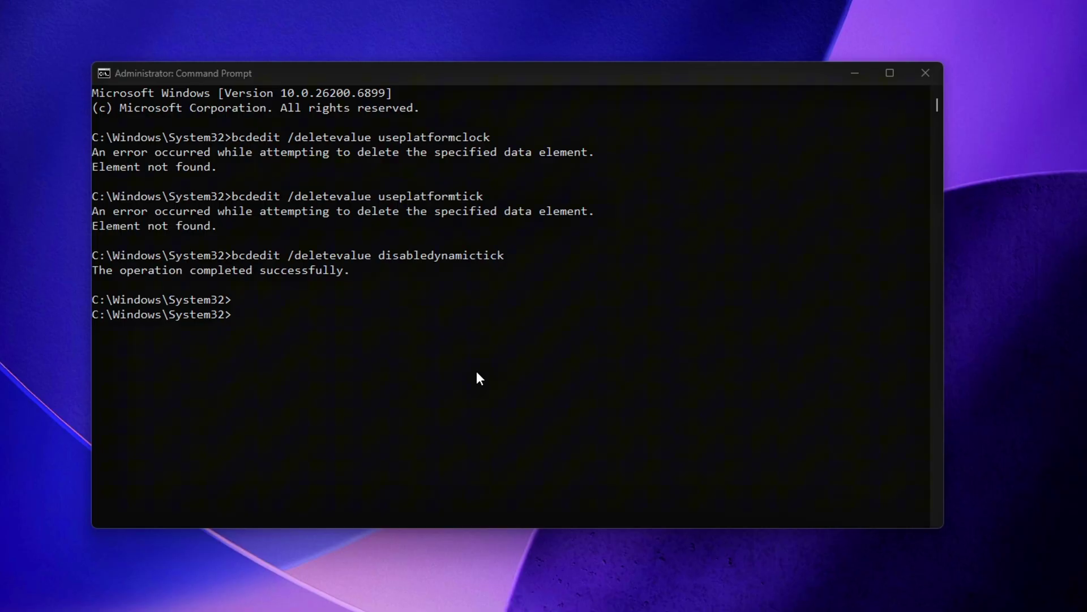
Resynchronise the Windows time service by running w32tm /resync /nowait and w32tm /config /update
left_click(477, 371)
type("w32tm /resync /nowait")
key("Return")
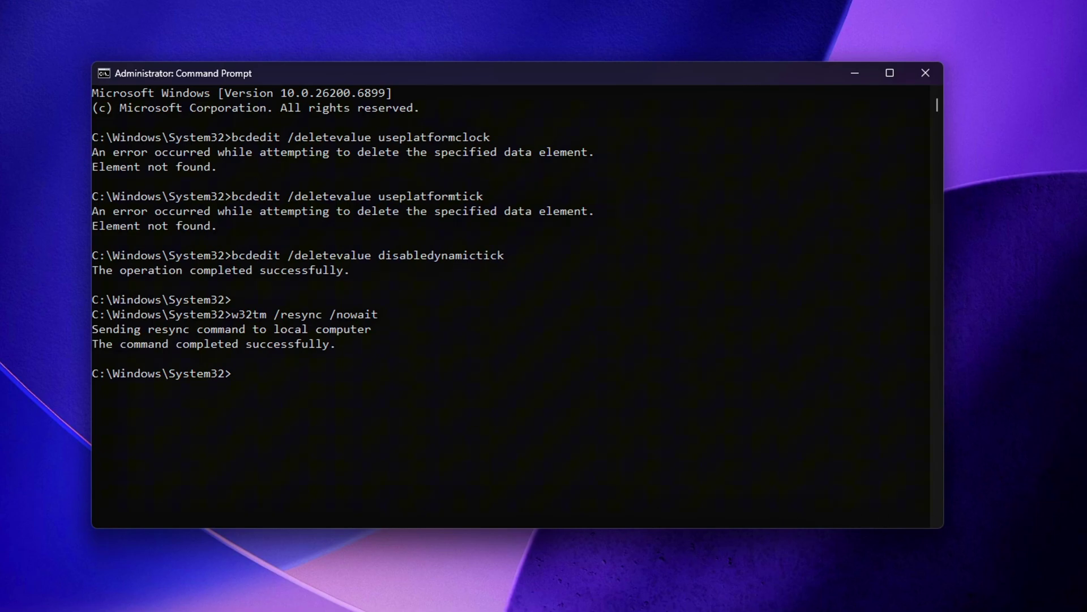
key("super")
left_click(296, 403)
type("w32tm /config /update")
key("Return")
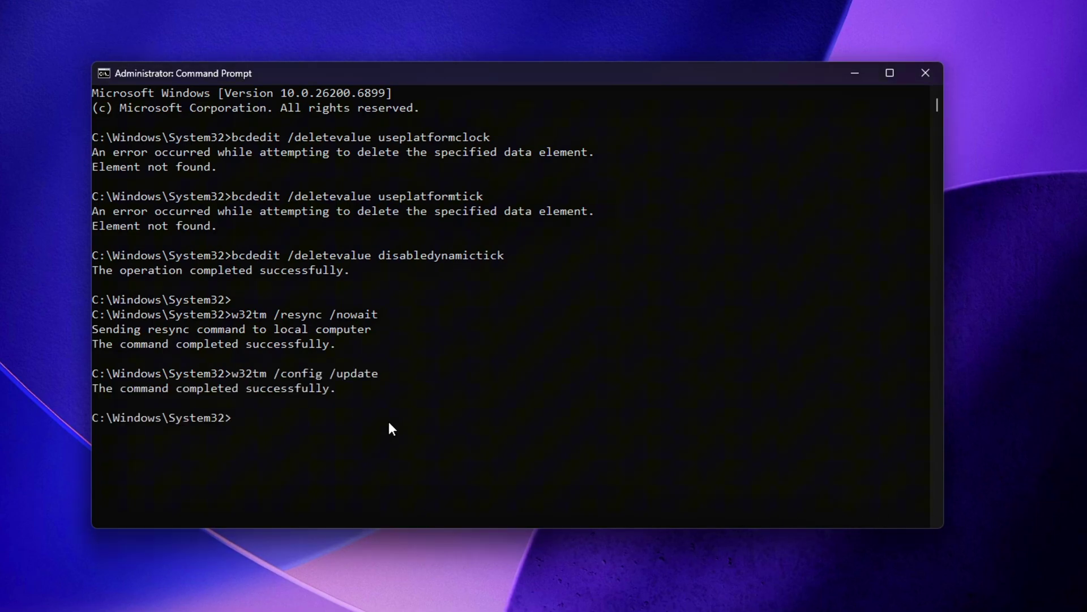
left_click_drag(406, 314, 93, 316)
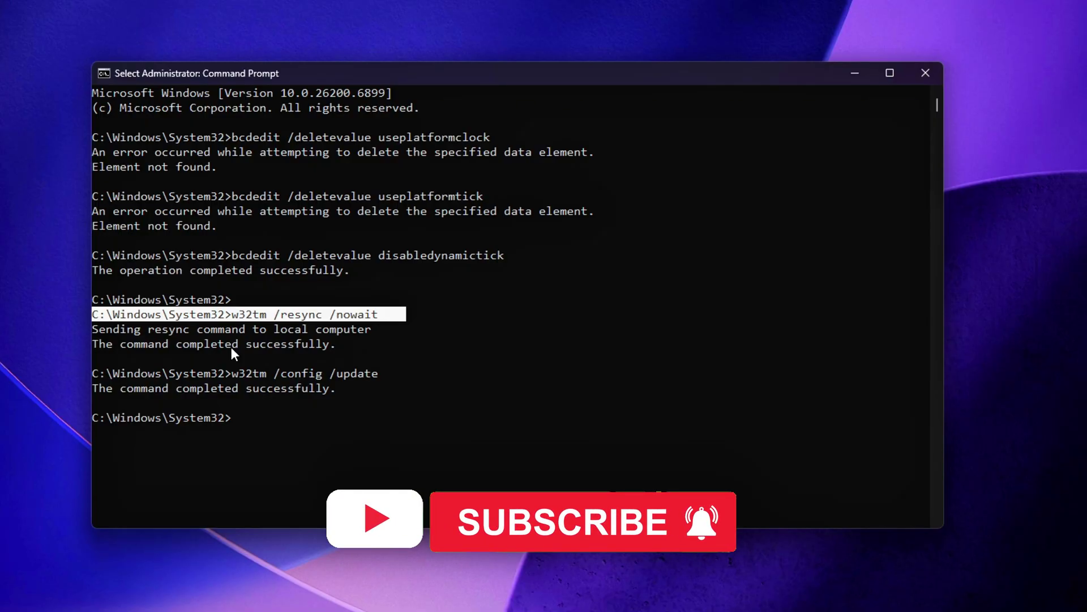
left_click(275, 345)
left_click(221, 315)
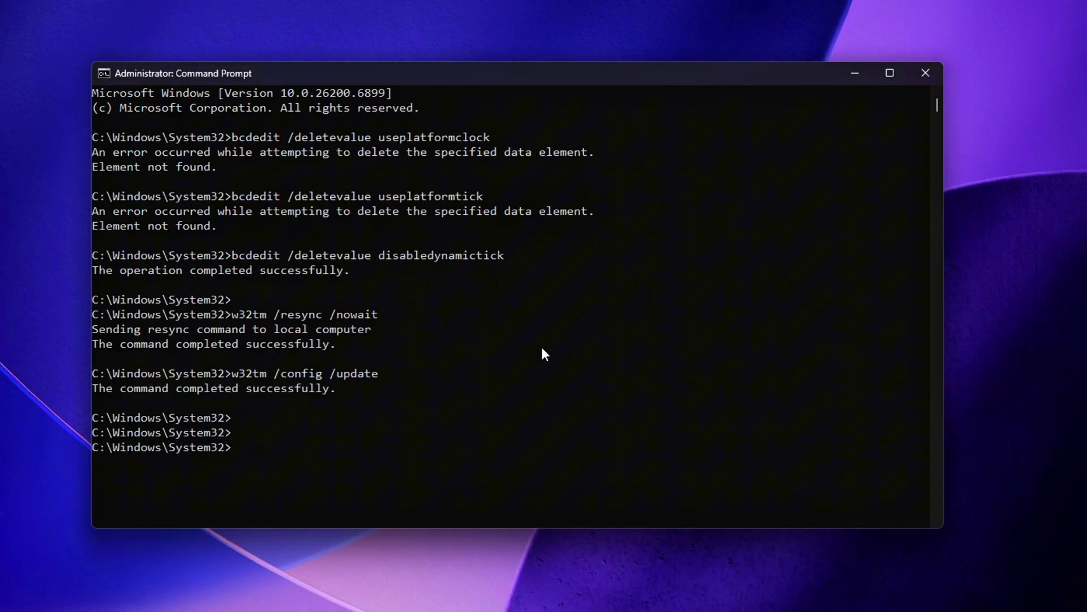
Clear the console with cls and run bcdedit /set disabledynamictick yes
type("cls")
key("Return")
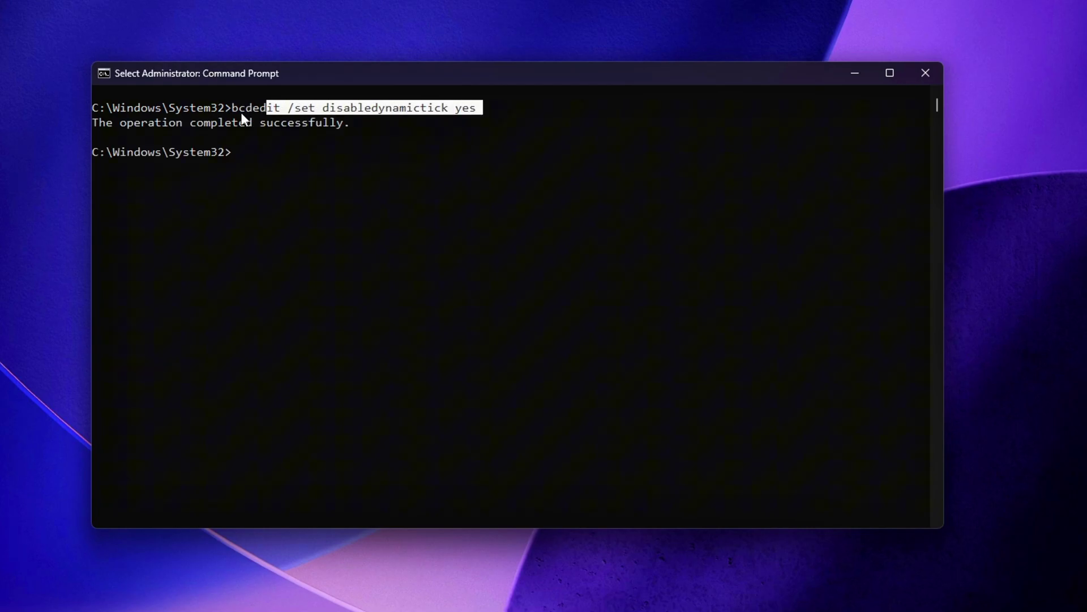
left_click_drag(338, 122, 95, 138)
right_click(146, 158)
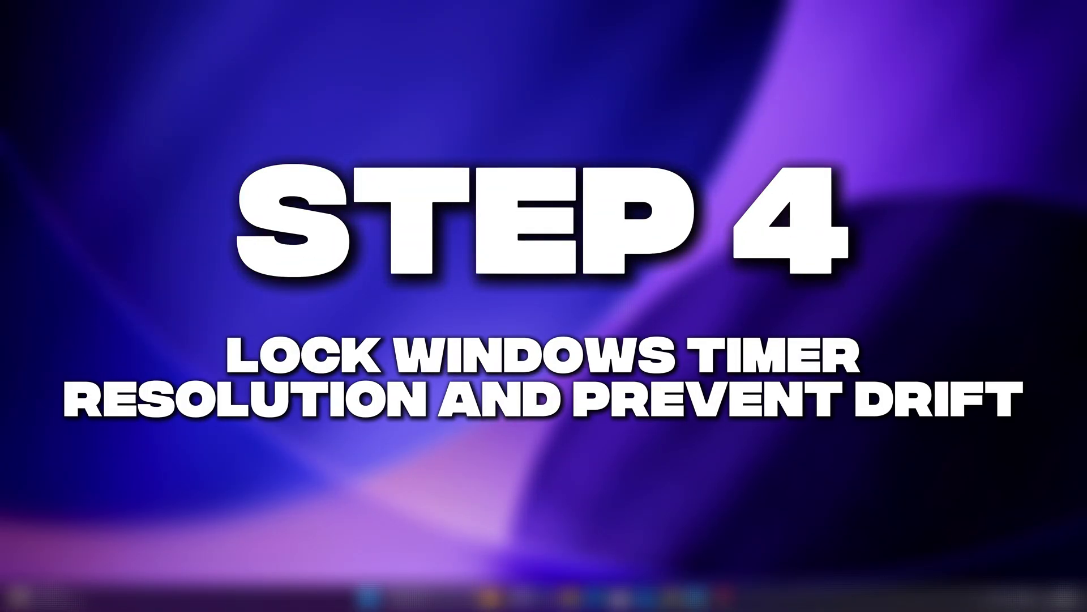
Open Registry Editor and go to the key HKEY_LOCAL_MACHINE\SYSTEM\CurrentControlSet\Control\Session Manager\Power
key("super+r")
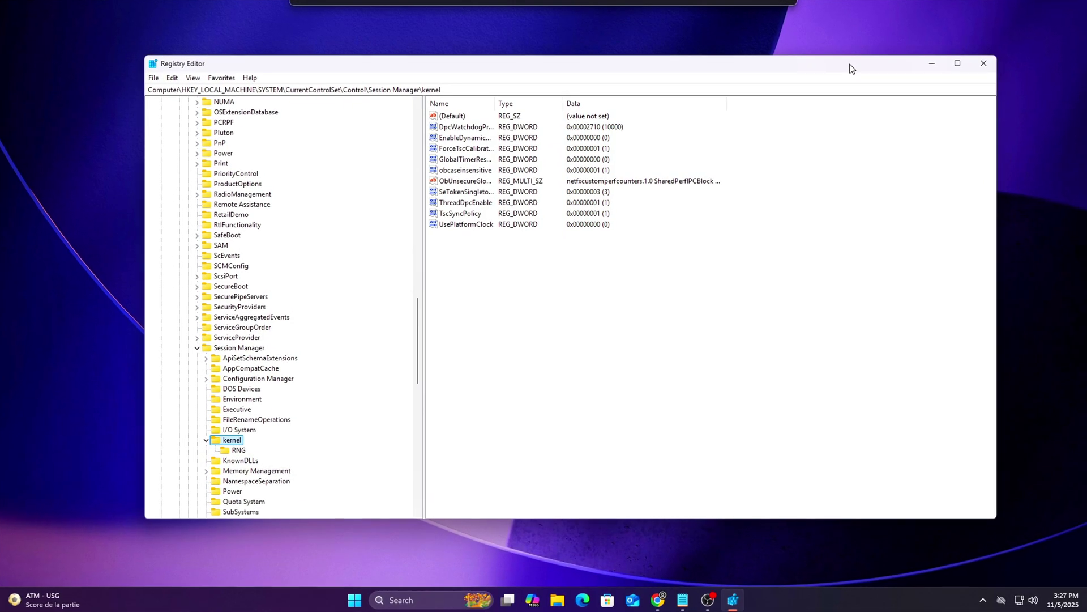
left_click(837, 89)
type("HKEY_LOCAL_MACHINE\\SYSTEM\\CurrentControlSet\\Control\\Session Manager\\Power")
key("Return")
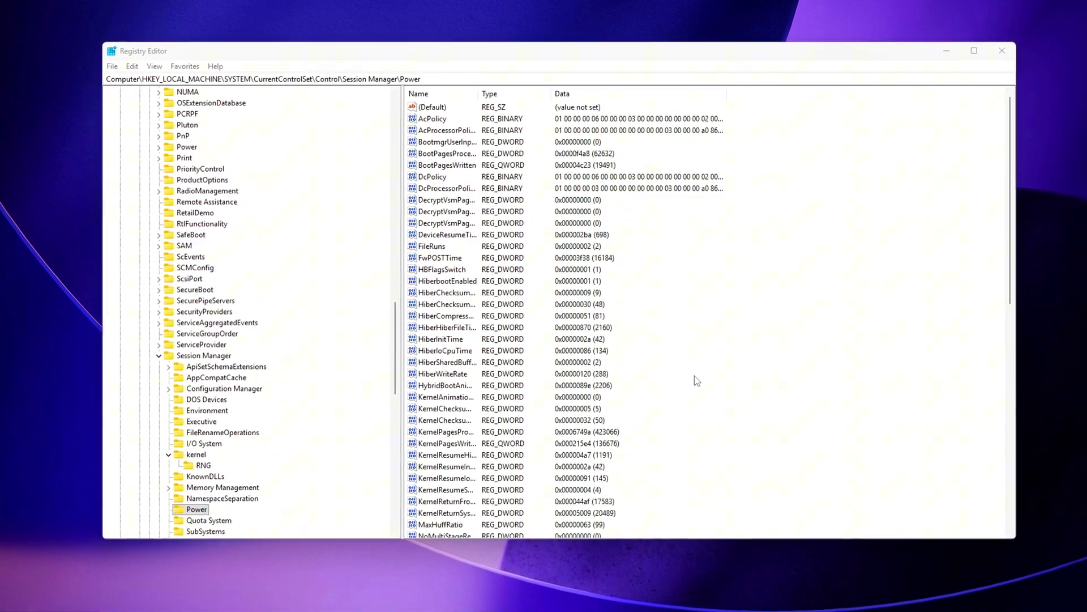
Create a DWORD (32-bit) value named PerfEnablePackageIdle in the Power key and accept 0 as its value data
scroll(694, 381, "down", 4)
scroll(688, 405, "down", 9)
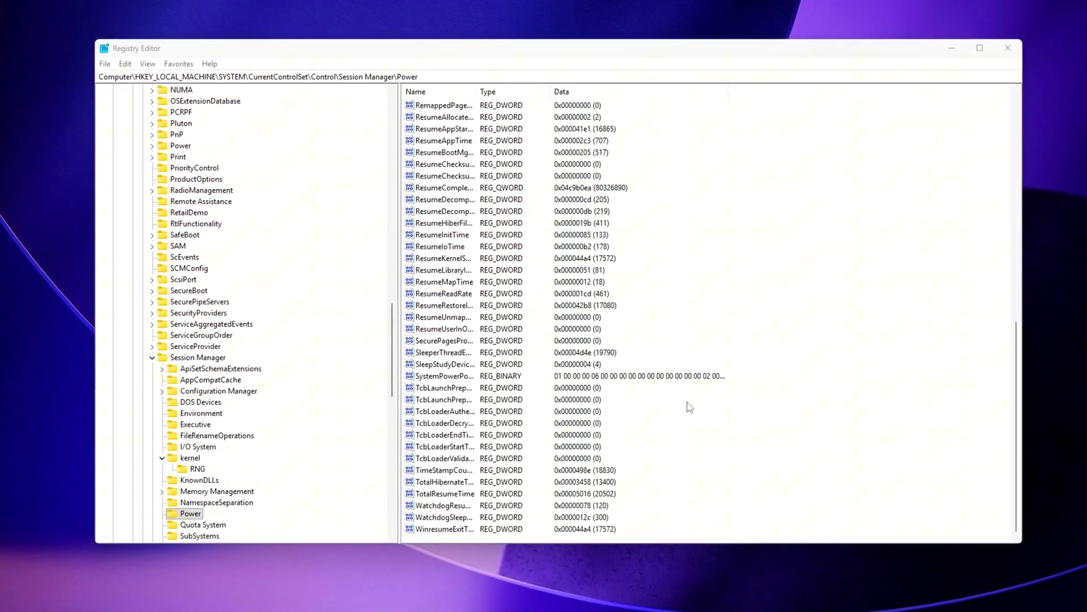
right_click(906, 289)
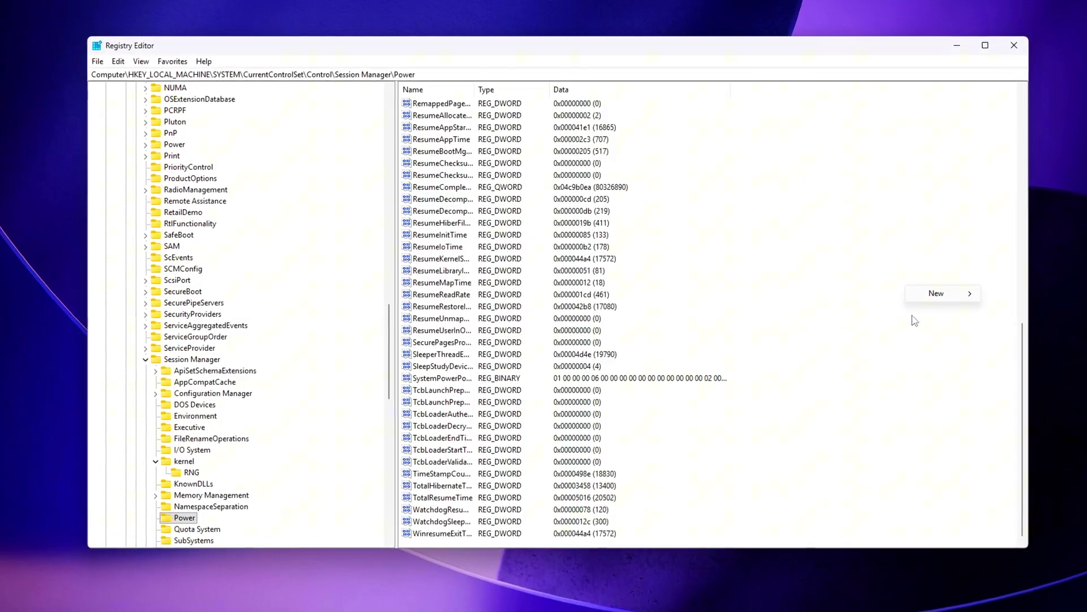
mouse_move(944, 298)
left_click(1053, 342)
key("ctrl+v")
key("Return")
key("Return")
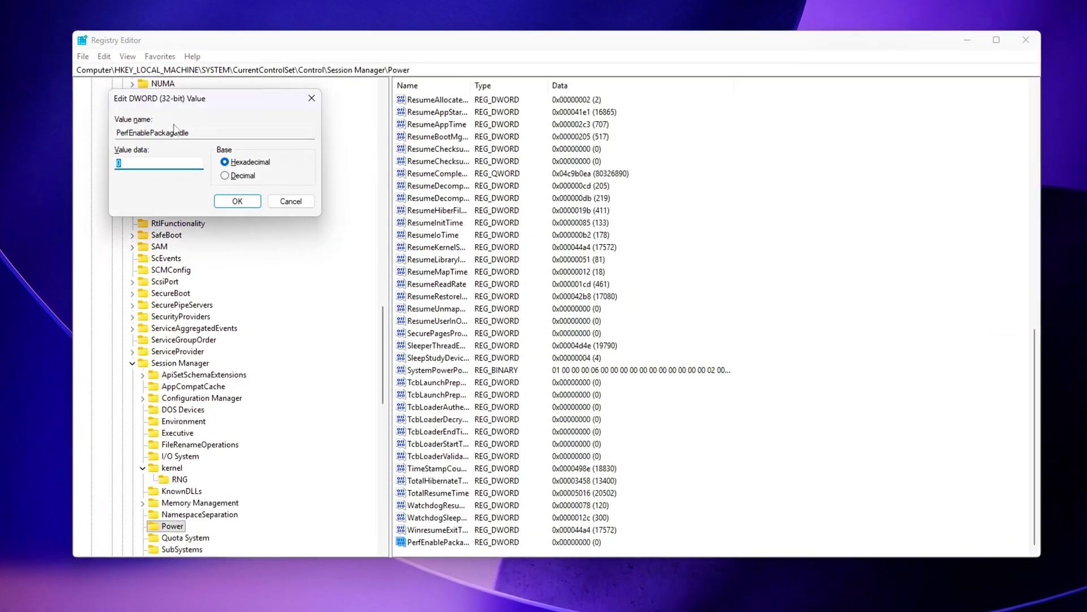
left_click_drag(198, 103, 603, 214)
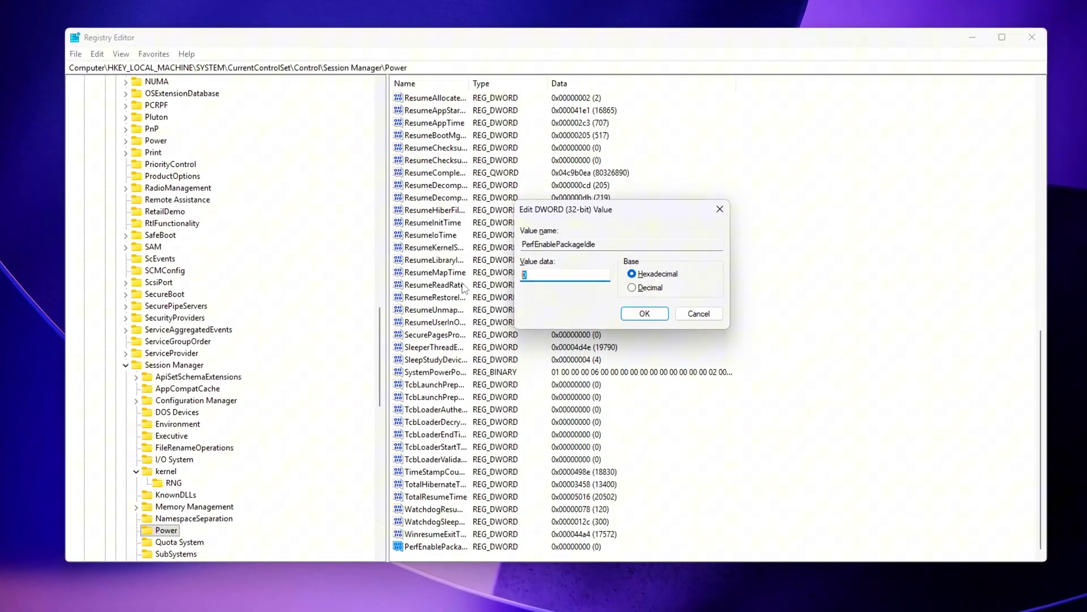
key("Return")
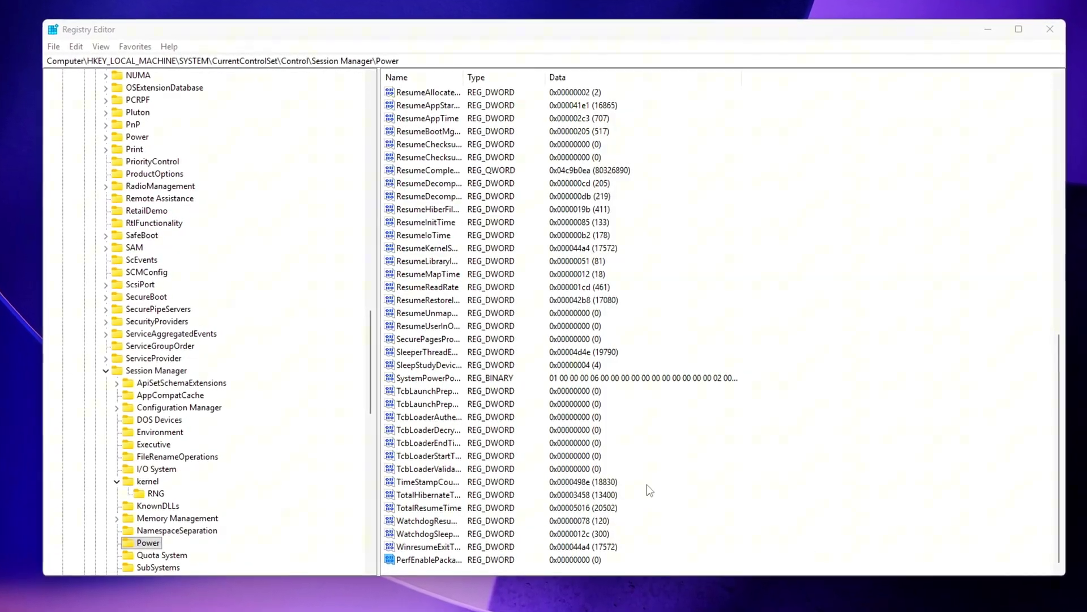
Create a DWORD (32-bit) value named CoalescingTimerInterval in the Power key and set its value data to 1
right_click(836, 392)
mouse_move(856, 402)
left_click(950, 456)
type("CoalescingTimerInterval")
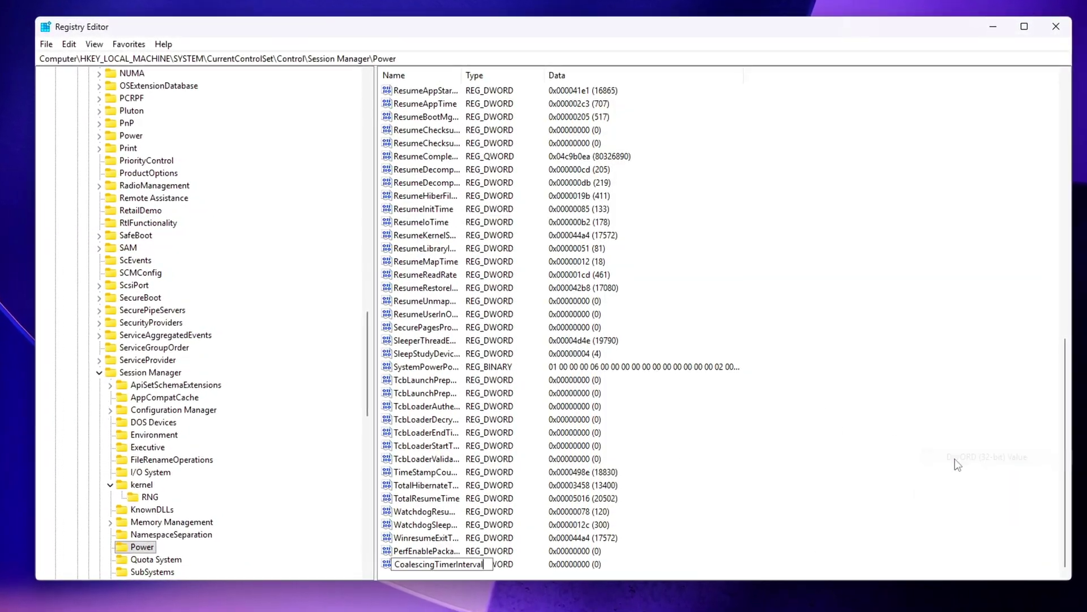
key("Return")
key("Return")
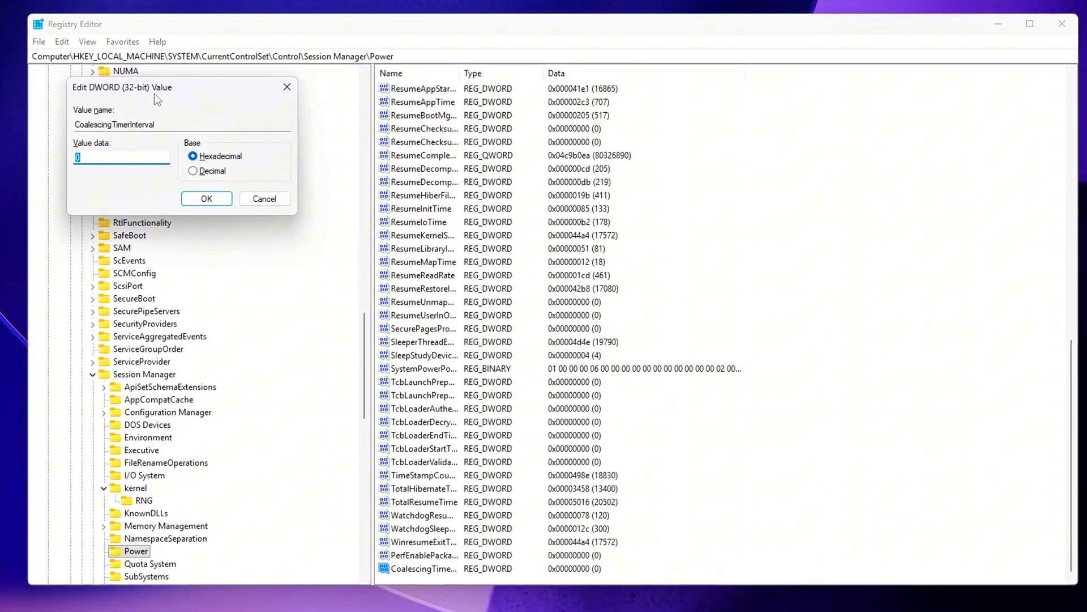
left_click_drag(154, 94, 552, 244)
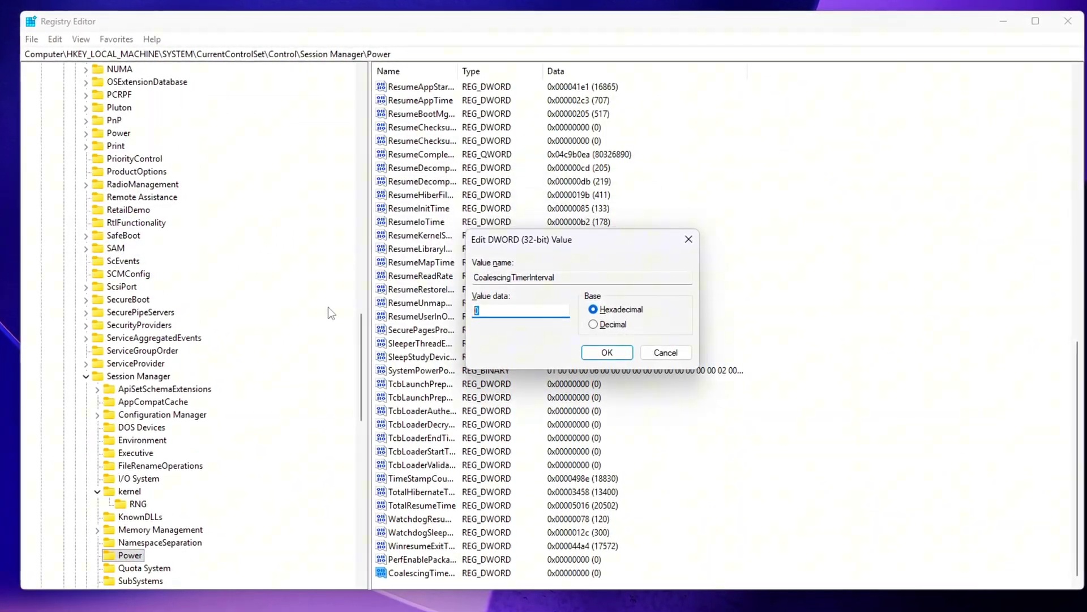
type("1")
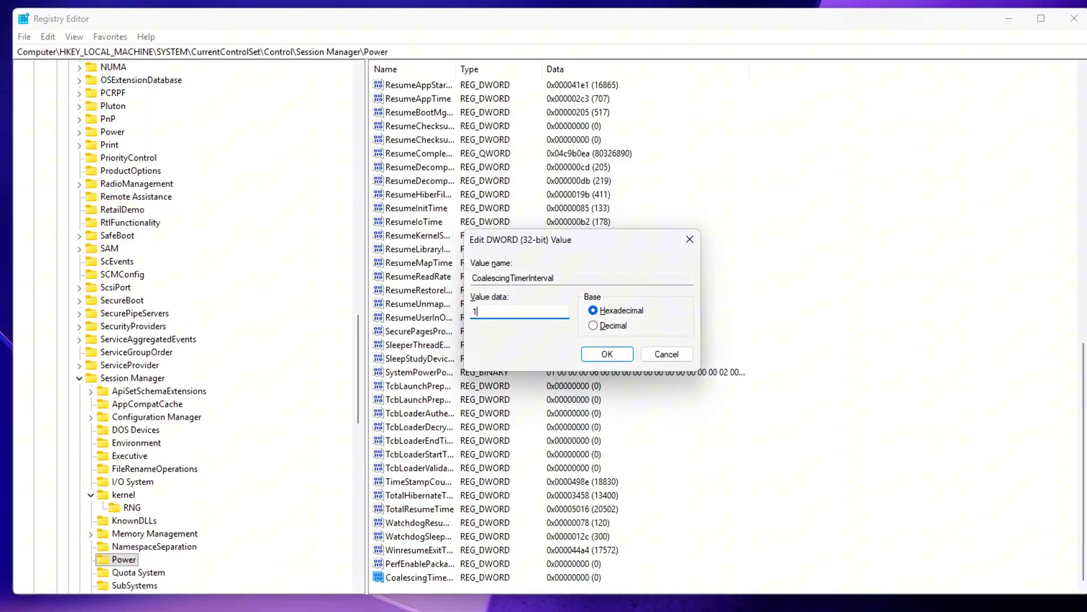
key("Return")
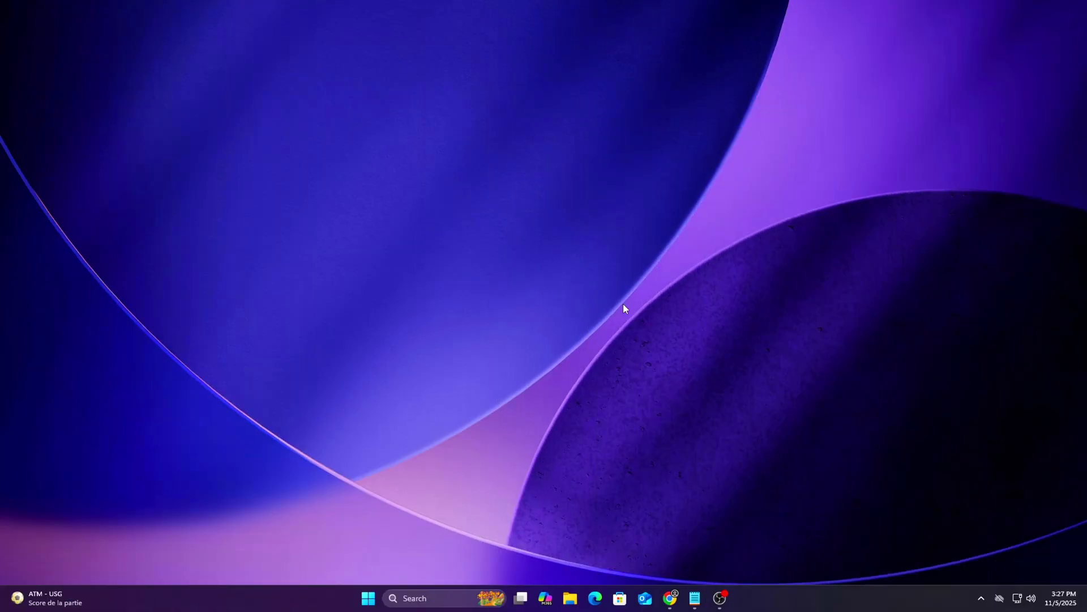
Launch regedit from the Run dialog and go to the key HKEY_LOCAL_MACHINE\SYSTEM\CurrentControlSet\Control\Session Manager\Power
key("super+r")
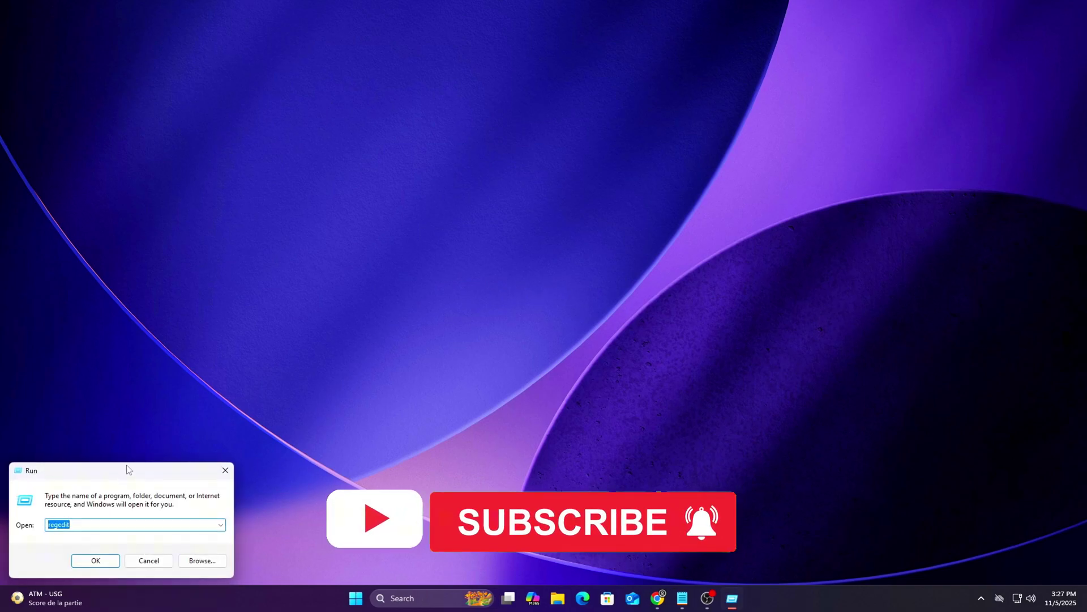
left_click_drag(128, 469, 549, 223)
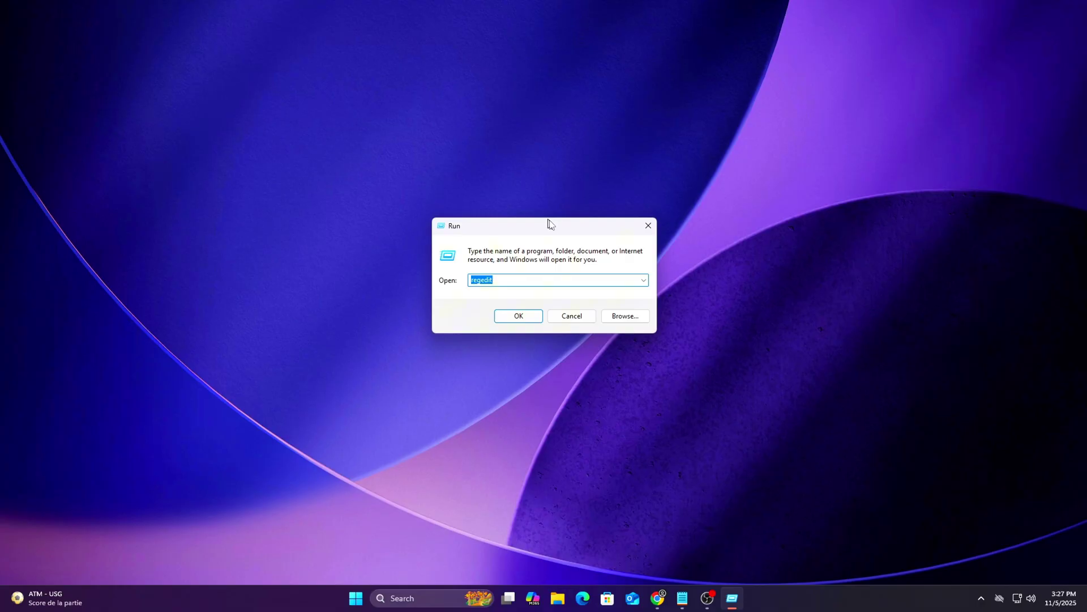
left_click_drag(549, 225, 554, 232)
left_click(519, 322)
left_click(838, 88)
key("ctrl+a")
key("BackSpace")
type("HKEY_LOCAL_MACHINE\\SYSTEM\\CurrentControlSet\\Control\\Session Manager\\Power")
key("Return")
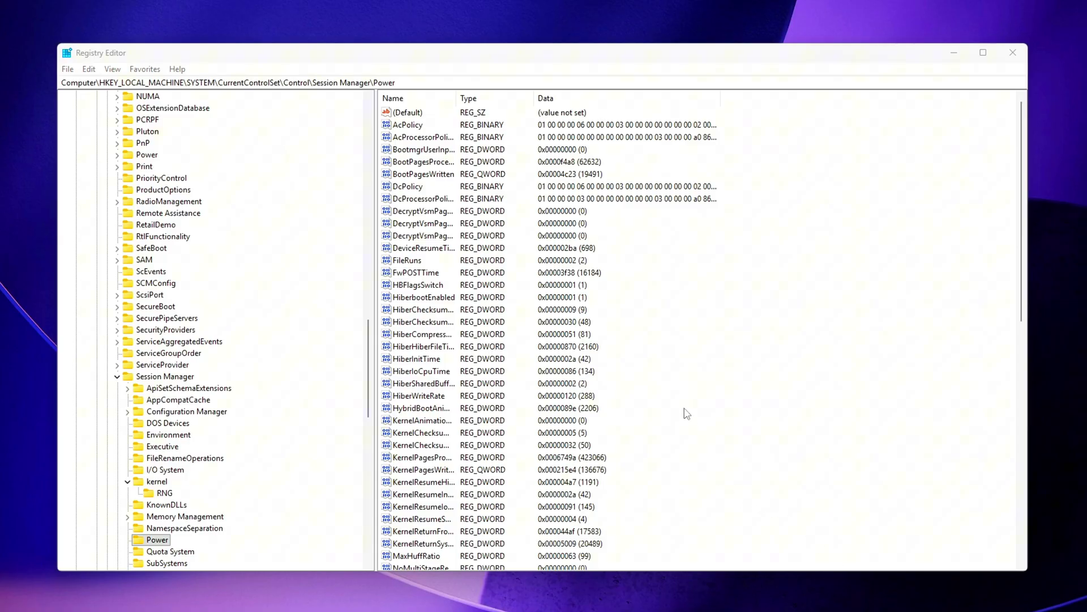
Add a DWORD (32-bit) value named PerfEnablePackageIdle to the Power key with value data 0
scroll(686, 414, "down", 15)
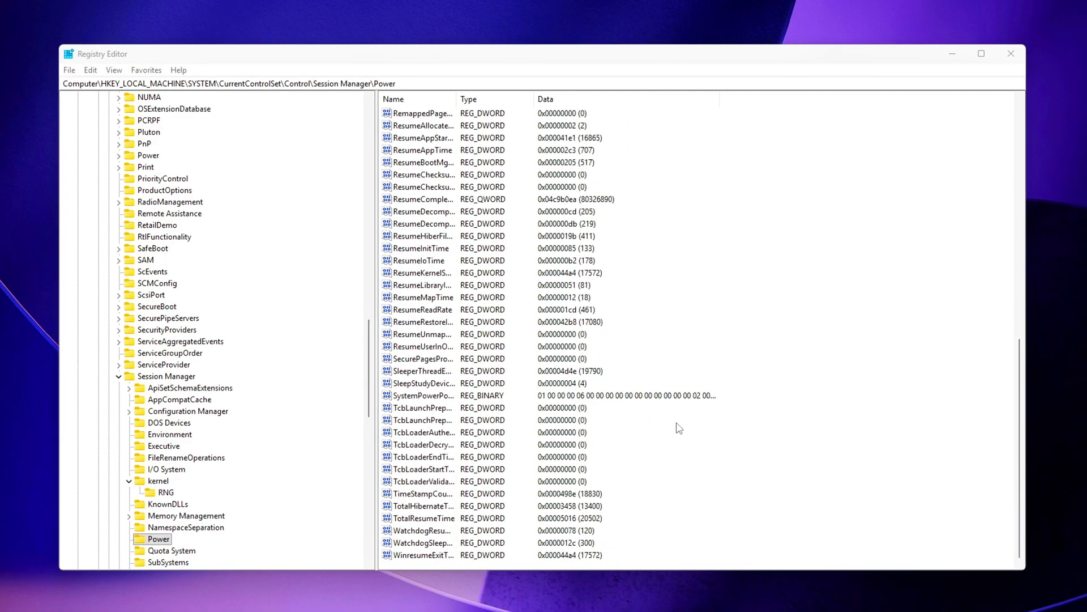
right_click(900, 301)
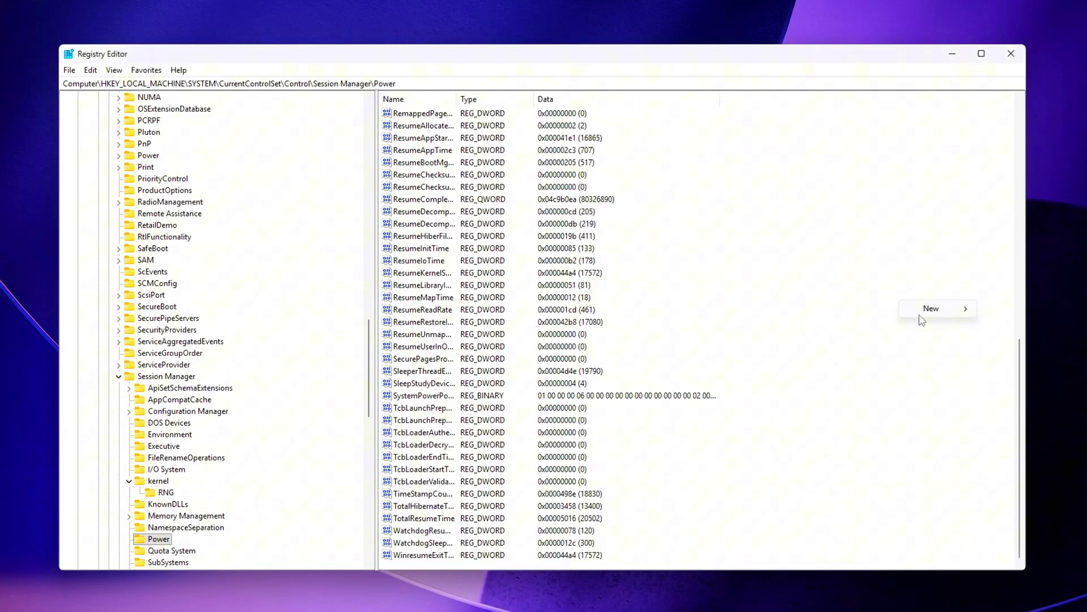
mouse_move(921, 315)
left_click(1048, 358)
type("PerfEnablePackageIdle")
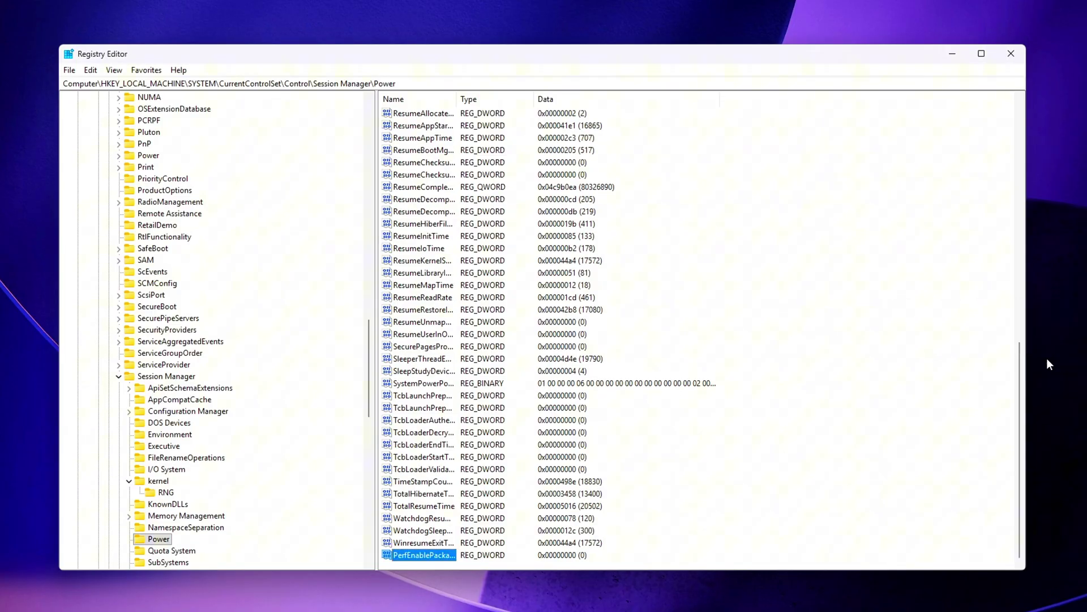
key("Return")
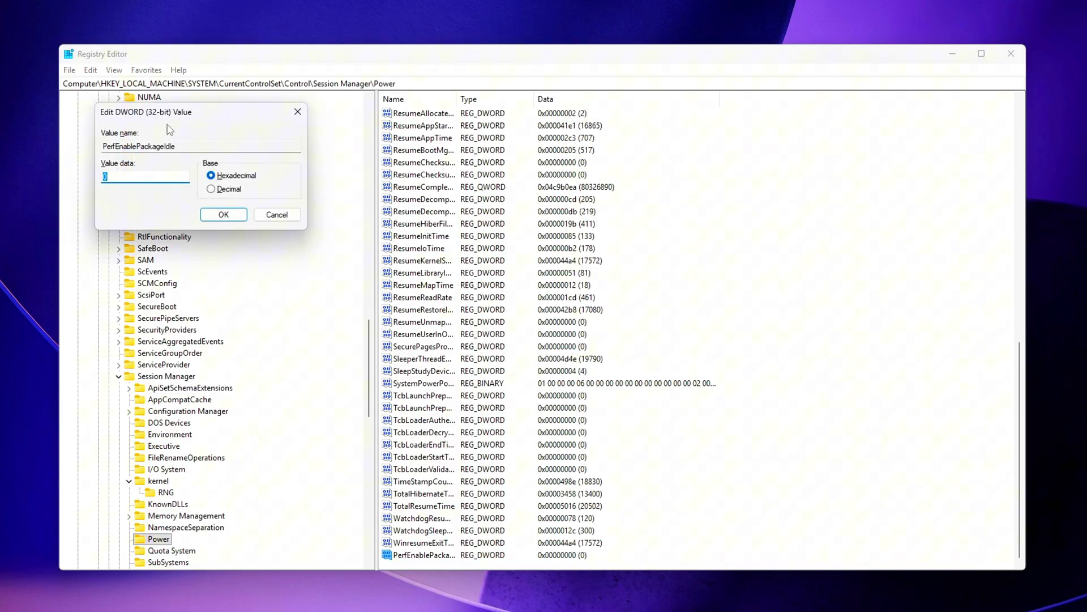
left_click_drag(180, 119, 586, 229)
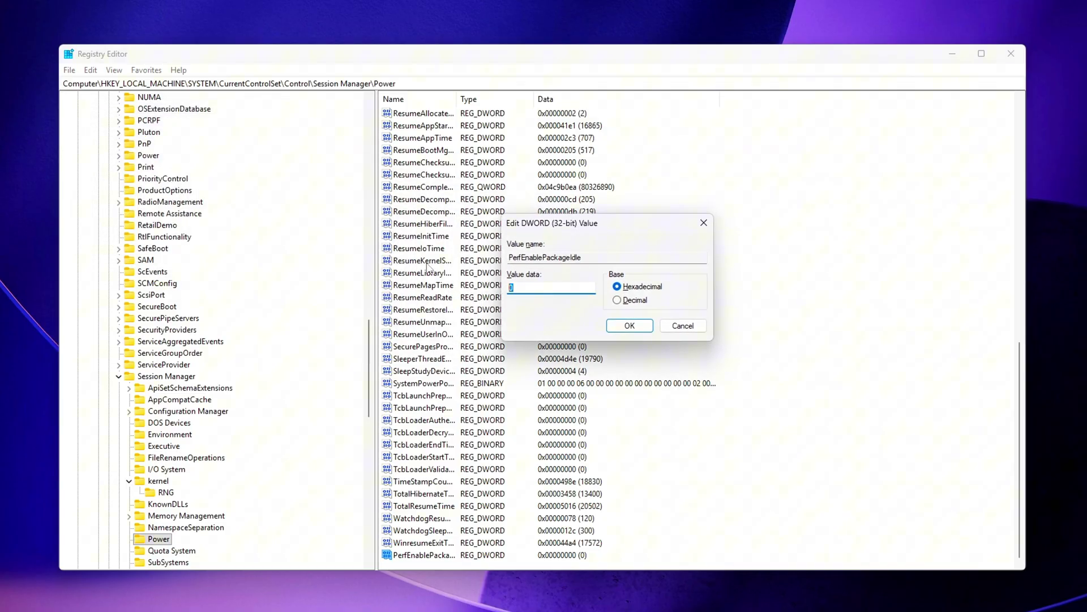
key("Return")
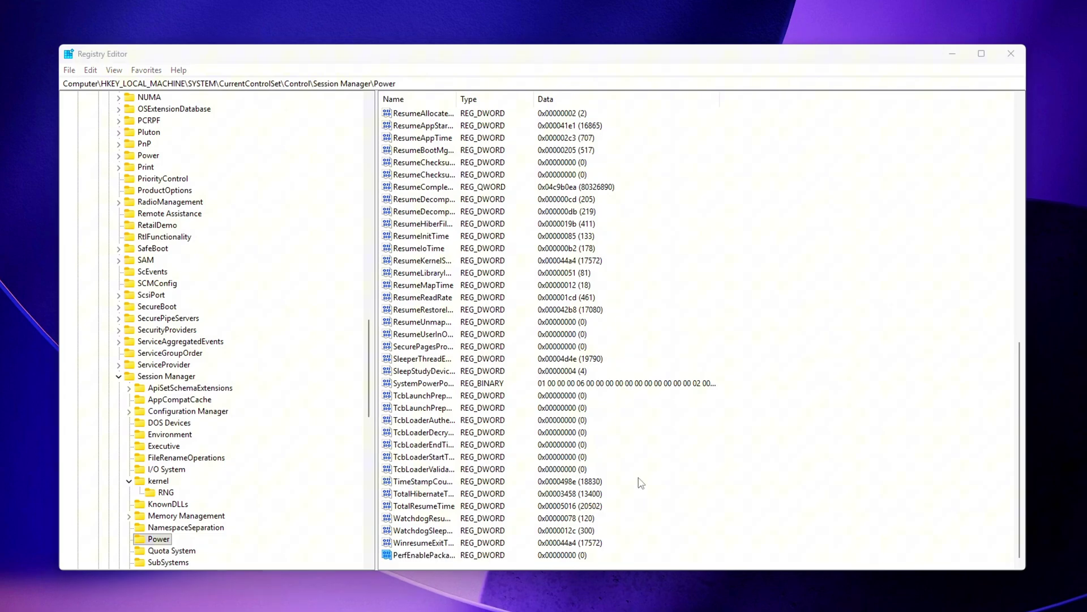
Add a DWORD (32-bit) value named CoalescingTimerInterval to the Power key with value data 1
left_click(811, 398)
left_click(916, 456)
type("CoalescingTimerInterval")
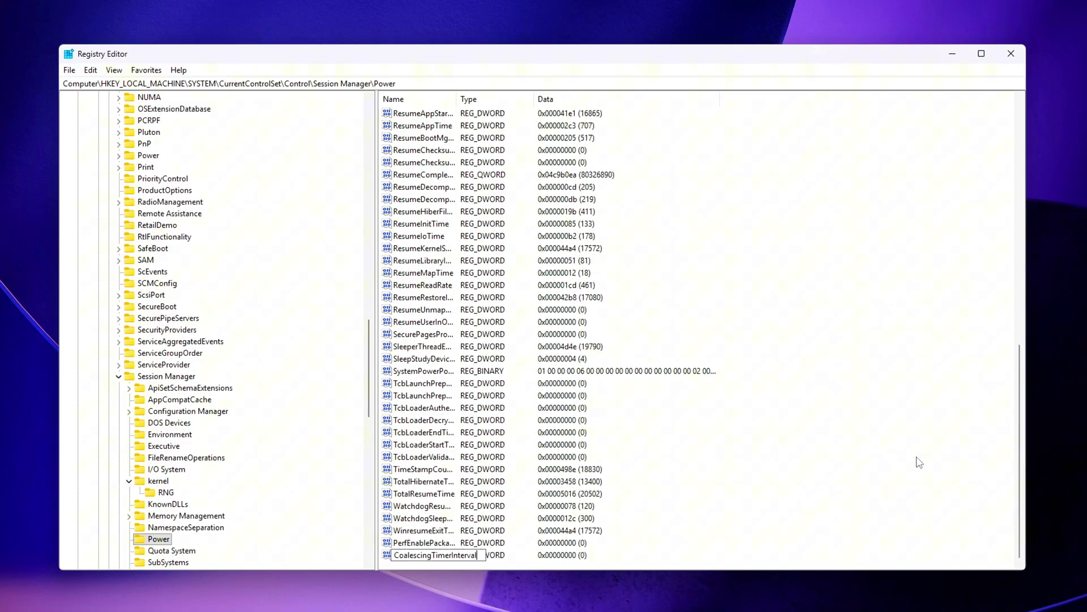
key("Return")
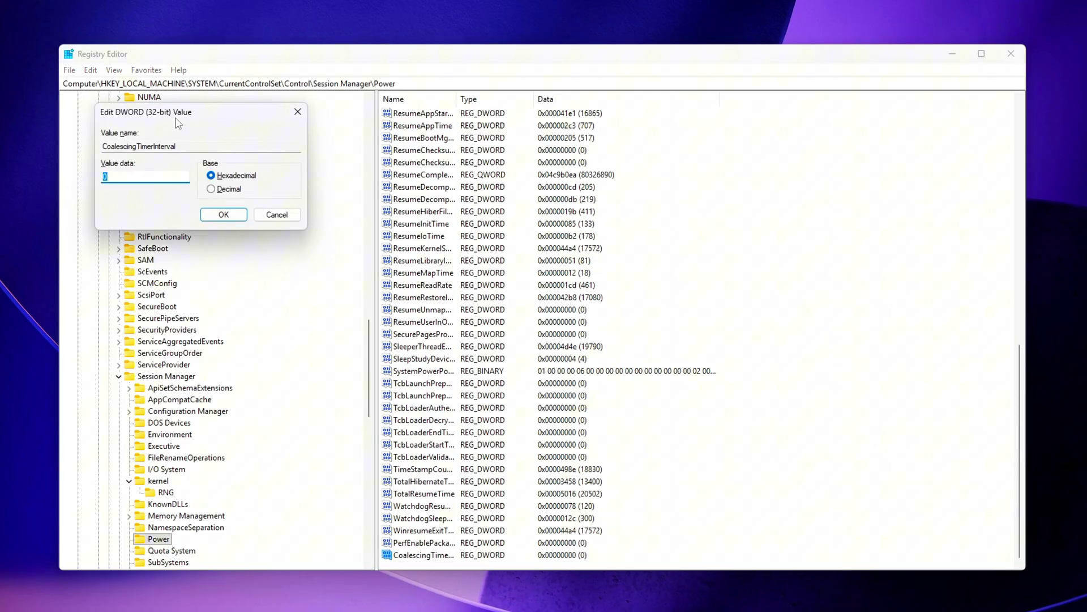
left_click_drag(178, 124, 547, 264)
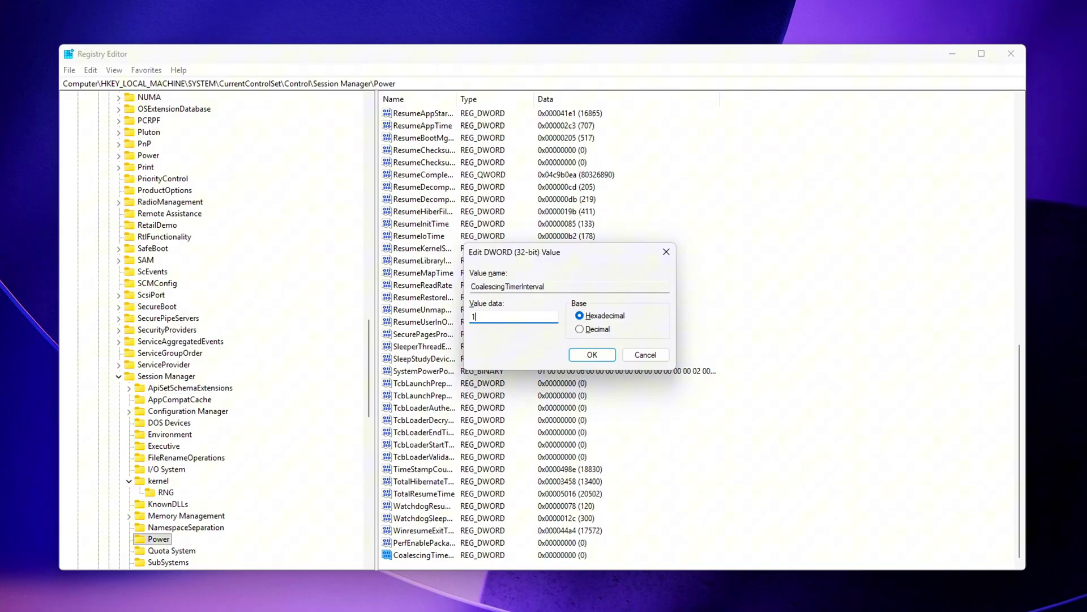
key("Return")
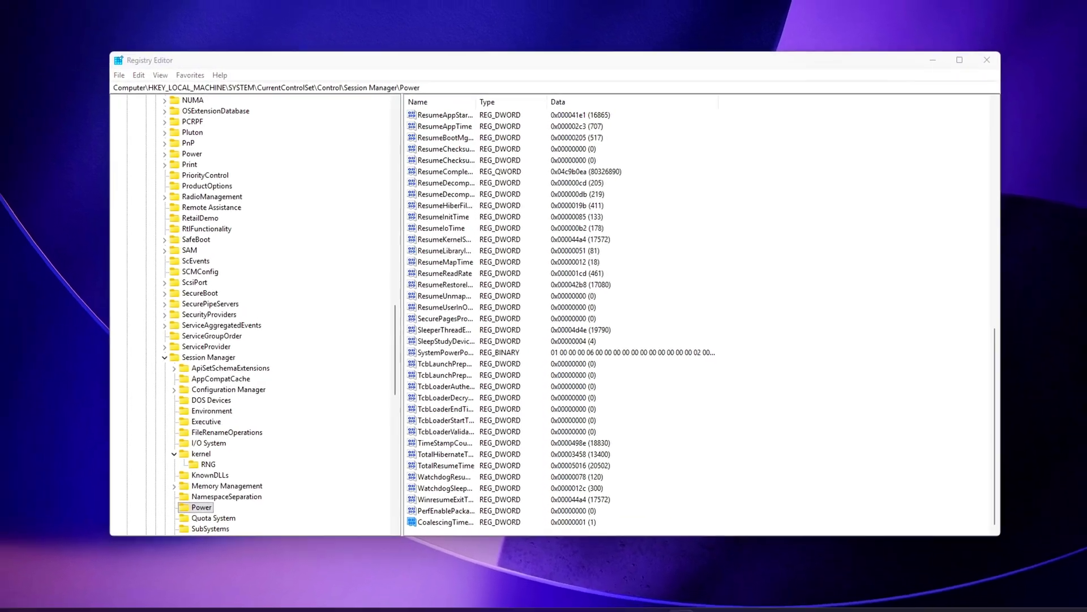
Open Command Prompt as administrator and run the copied command in it
key("super")
type("CMD")
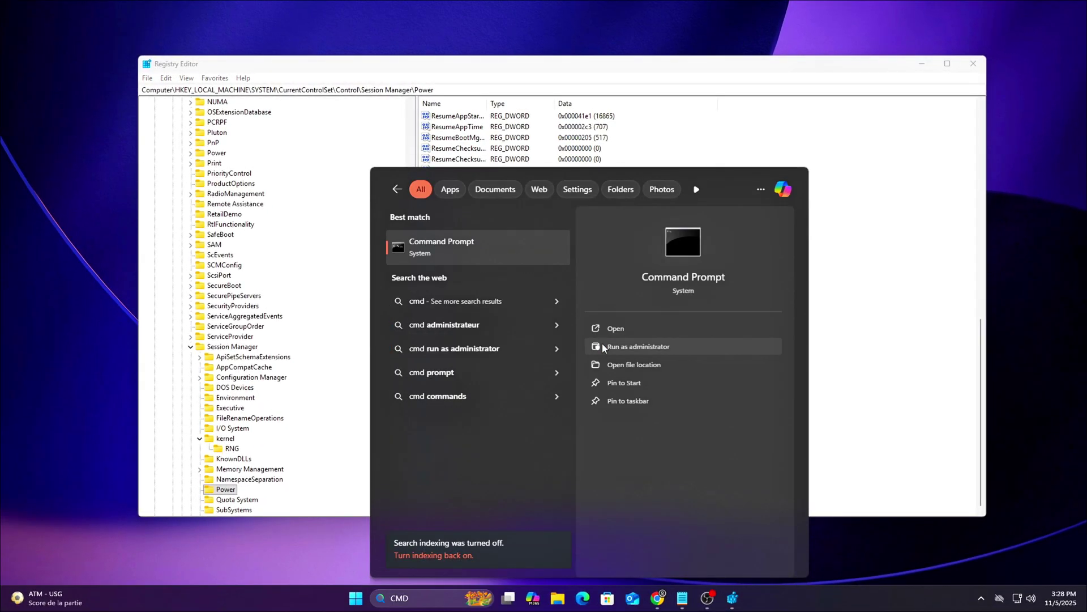
left_click(602, 343)
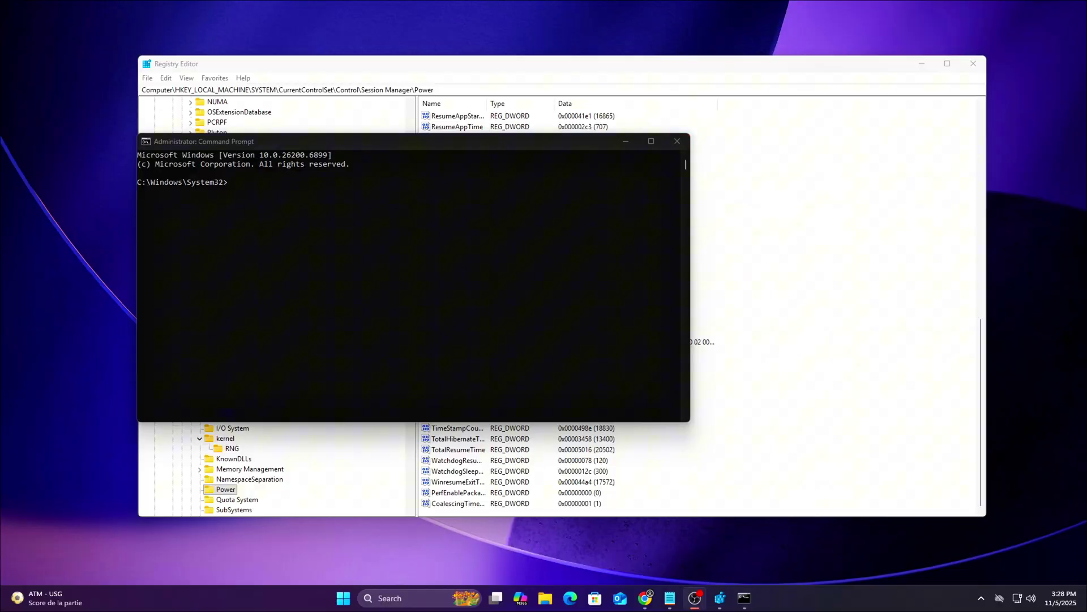
left_click_drag(451, 142, 623, 148)
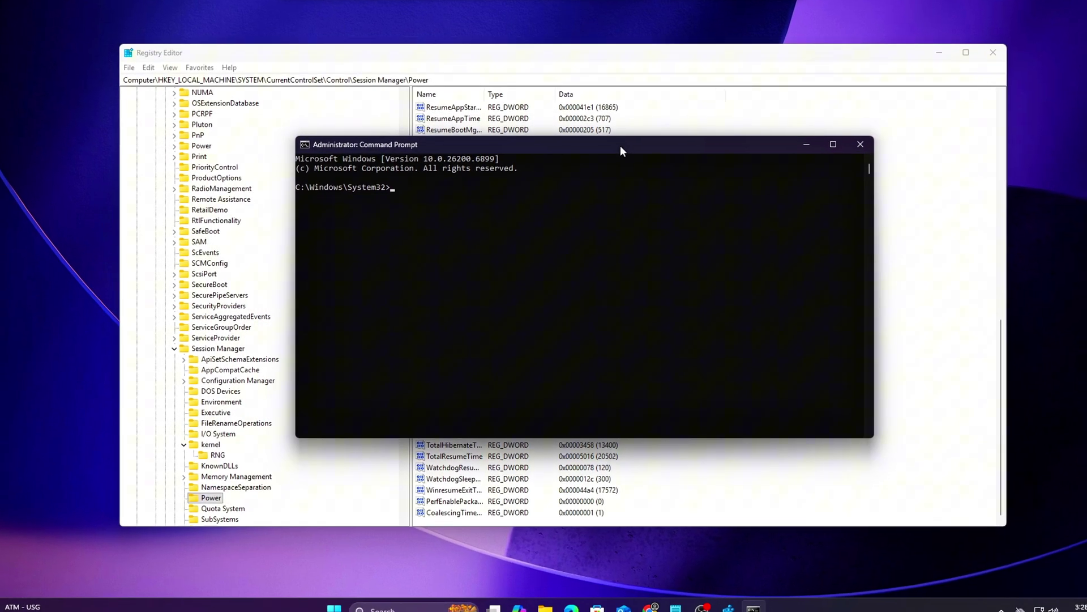
type("PowerShell -Command \"$timer = New-Object -TypeName System.Diagnostics.Stopwatch; $timer.Start(); Start-Sleep -Milliseconds 500; $timer.ElapsedMilliseconds\"")
key("Return")
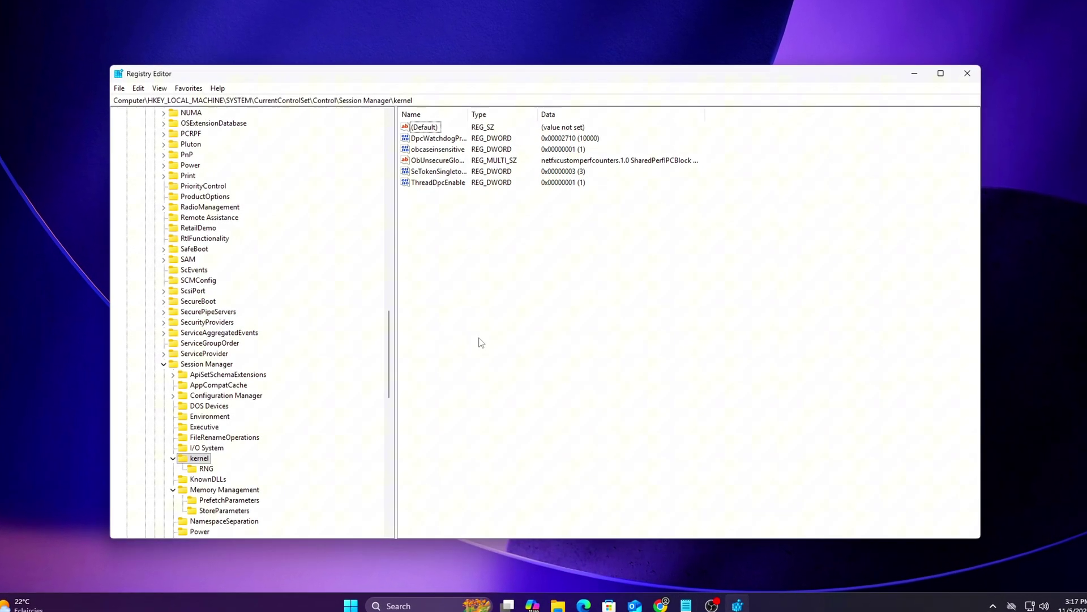
Add a DWORD (32-bit) value named UsePlatformClock to the Session Manager\kernel registry key with value data 0
left_click(499, 381)
right_click(506, 315)
mouse_move(536, 322)
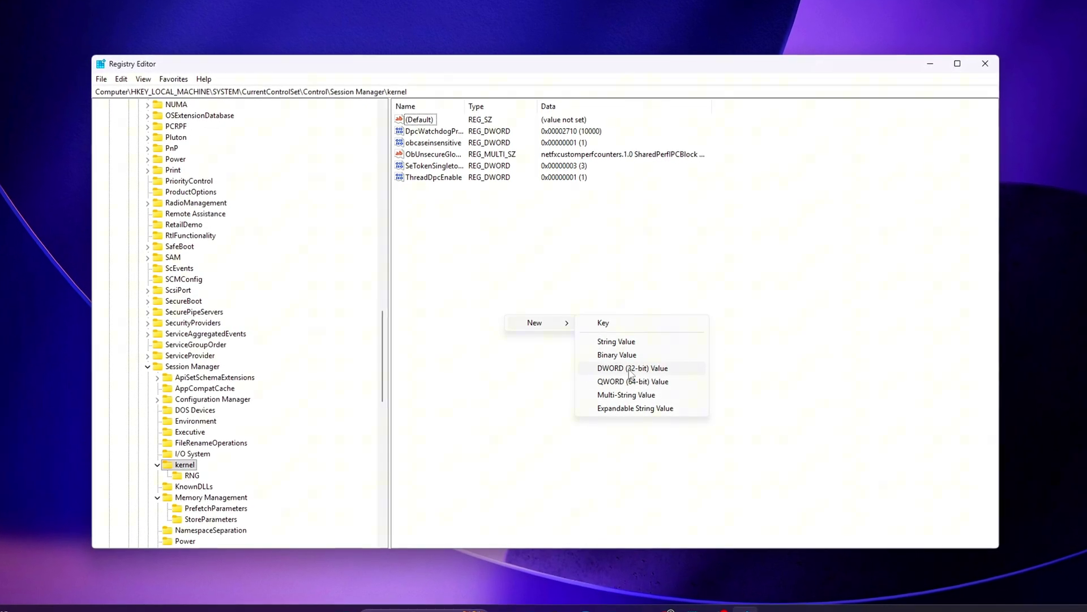
left_click(629, 368)
type("UsePlatformClock")
key("Return")
key("Return")
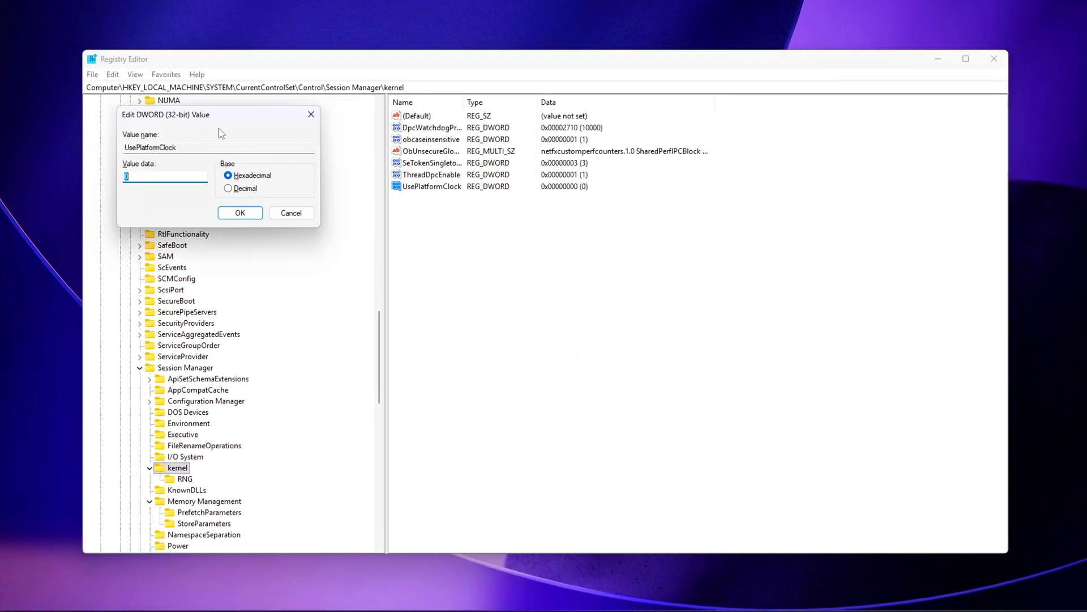
left_click_drag(215, 119, 578, 271)
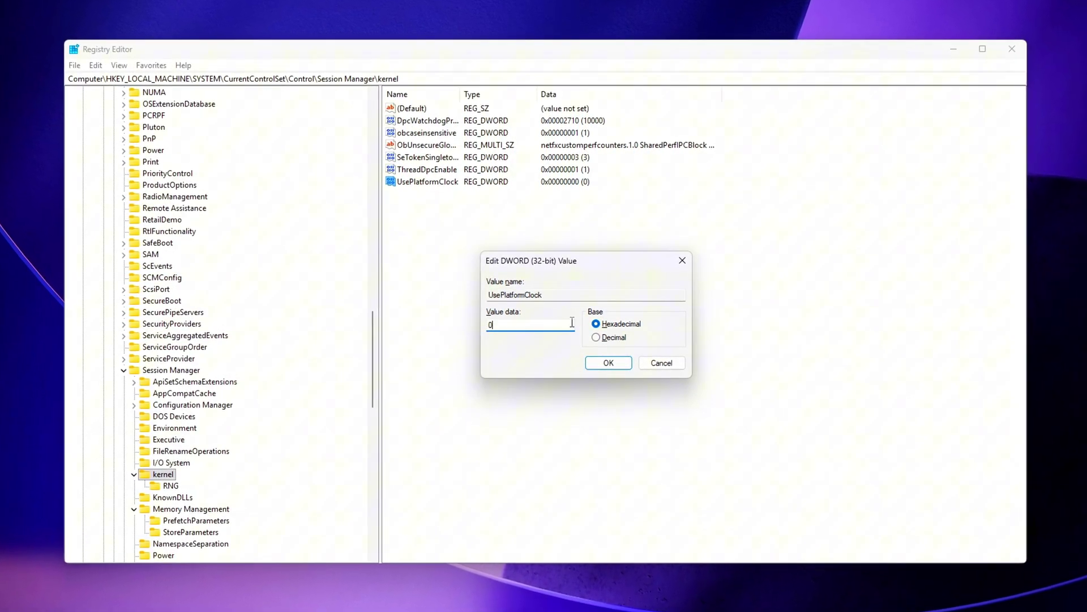
left_click_drag(572, 324, 388, 341)
key("Return")
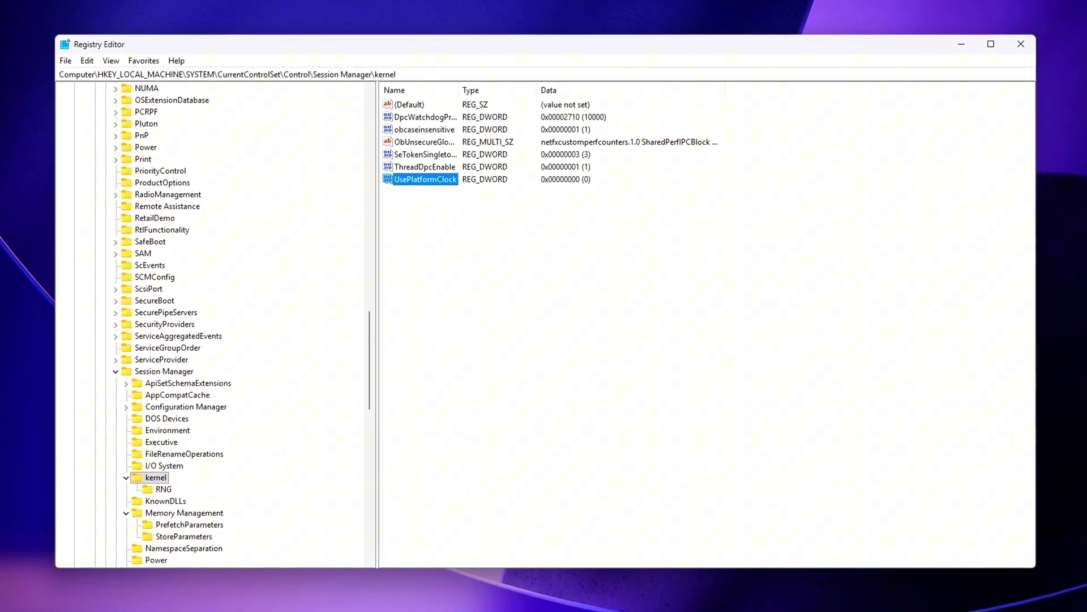
Create a DWORD (32-bit) value named TscSyncPolicy in the kernel key and open it for editing
key("super")
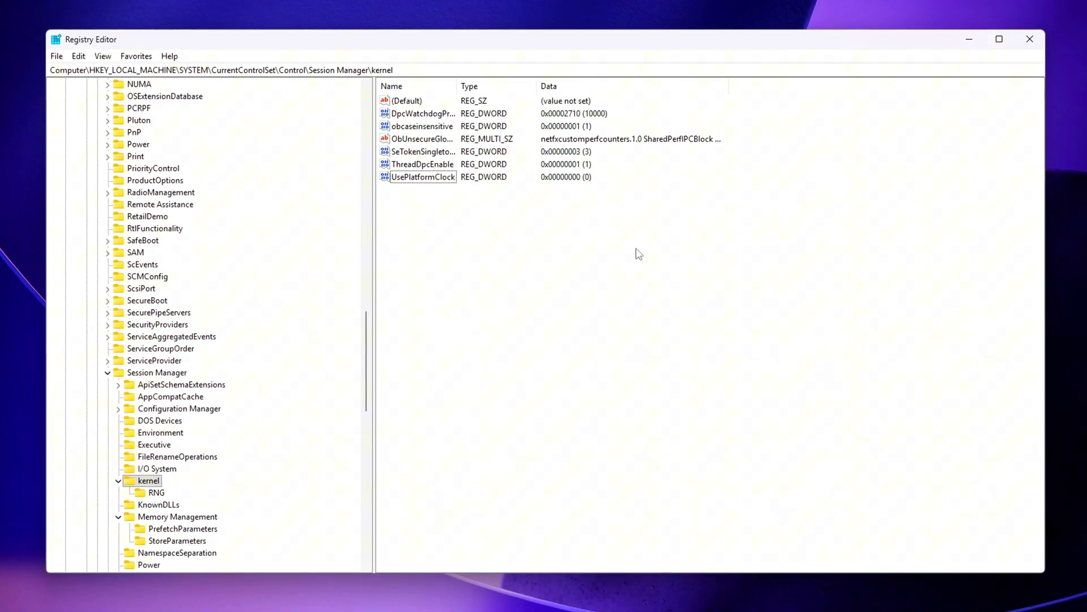
left_click(578, 346)
right_click(578, 345)
mouse_move(623, 352)
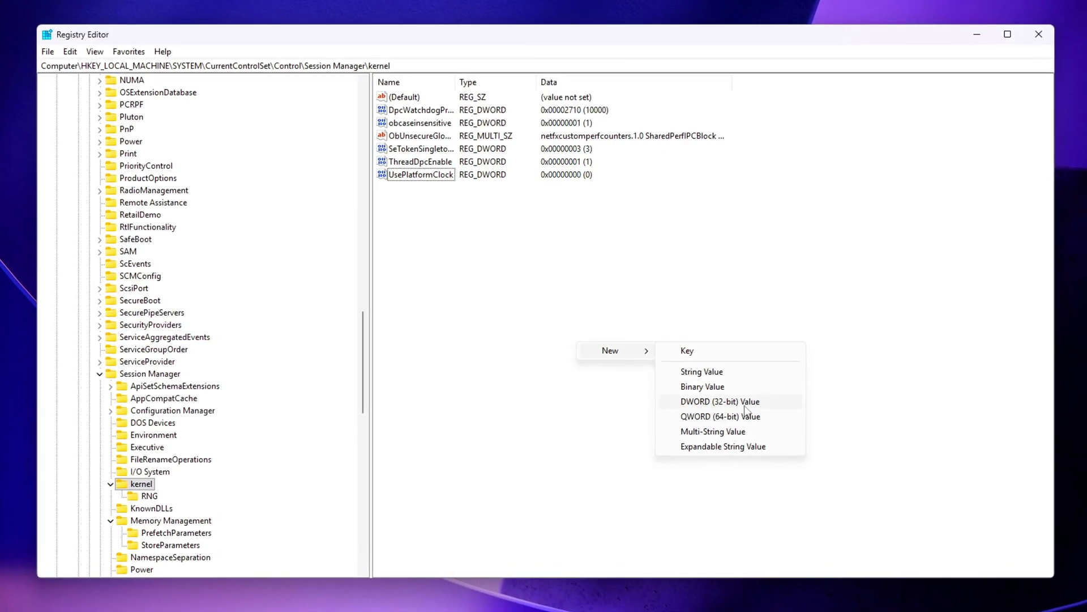
left_click(711, 399)
type("TscSyncPolicy")
key("Return")
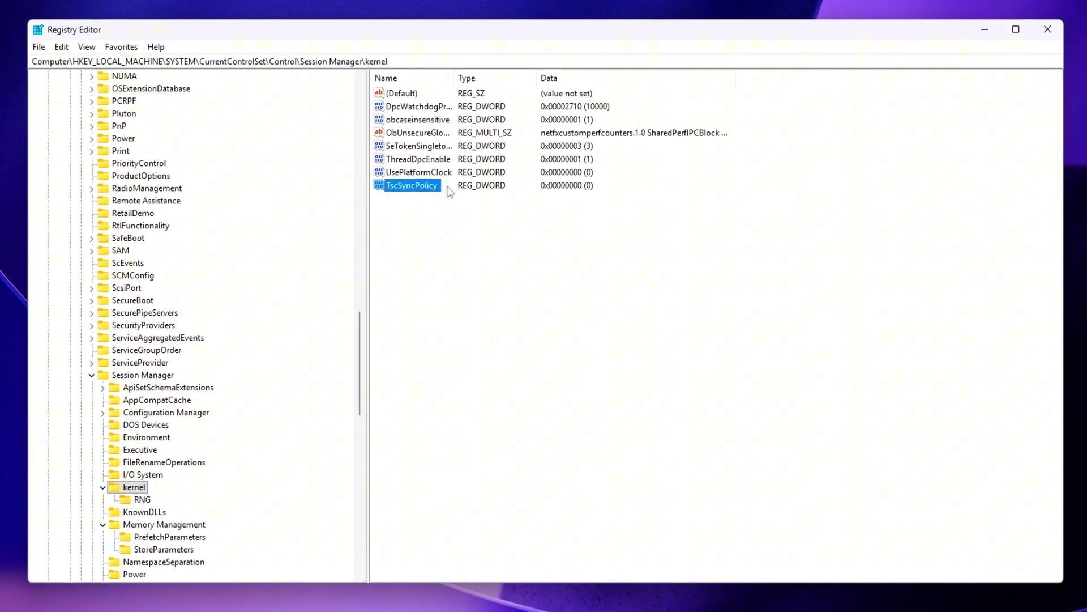
double_click(447, 189)
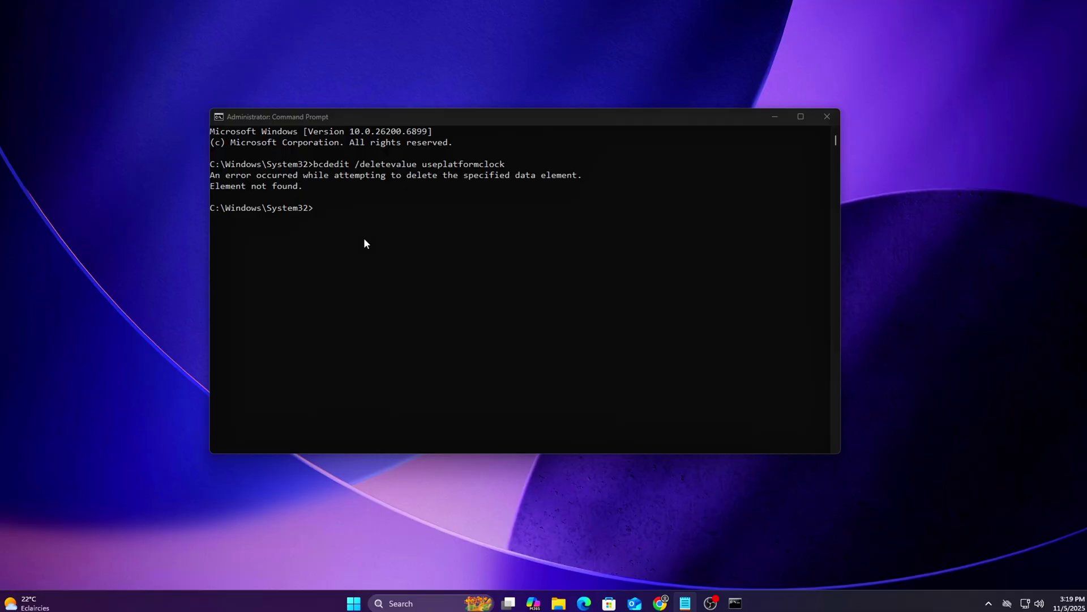
In the administrator Command Prompt, run bcdedit /deletevalue useplatformtick and bcdedit /deletevalue disabledynamictick
type("bcdedit /deletevalue useplatformtick")
key("Return")
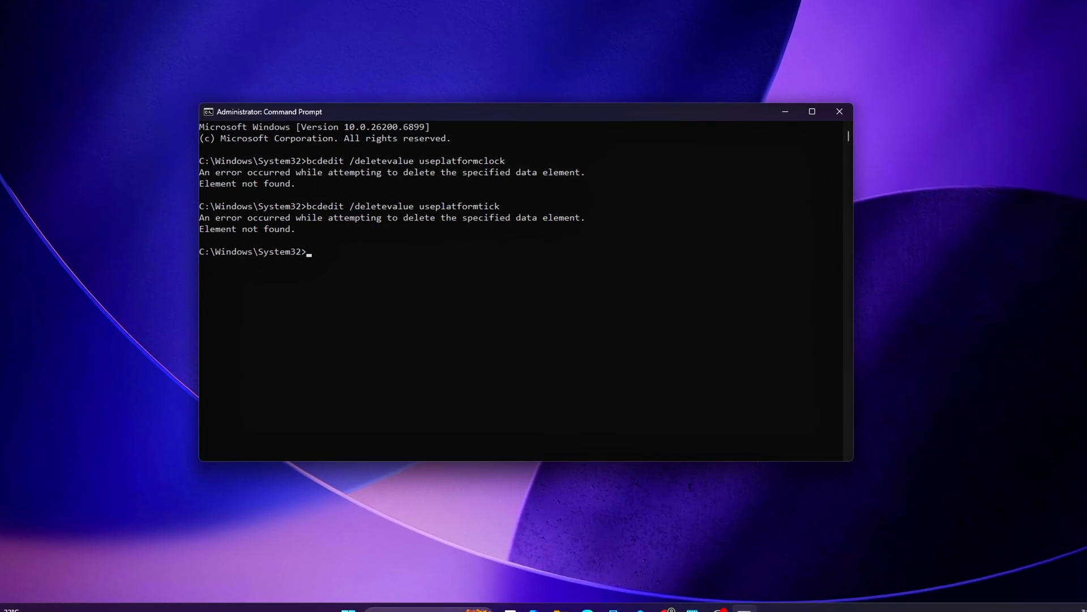
type("bcdedit /deletevalue disabledynamictick")
key("Return")
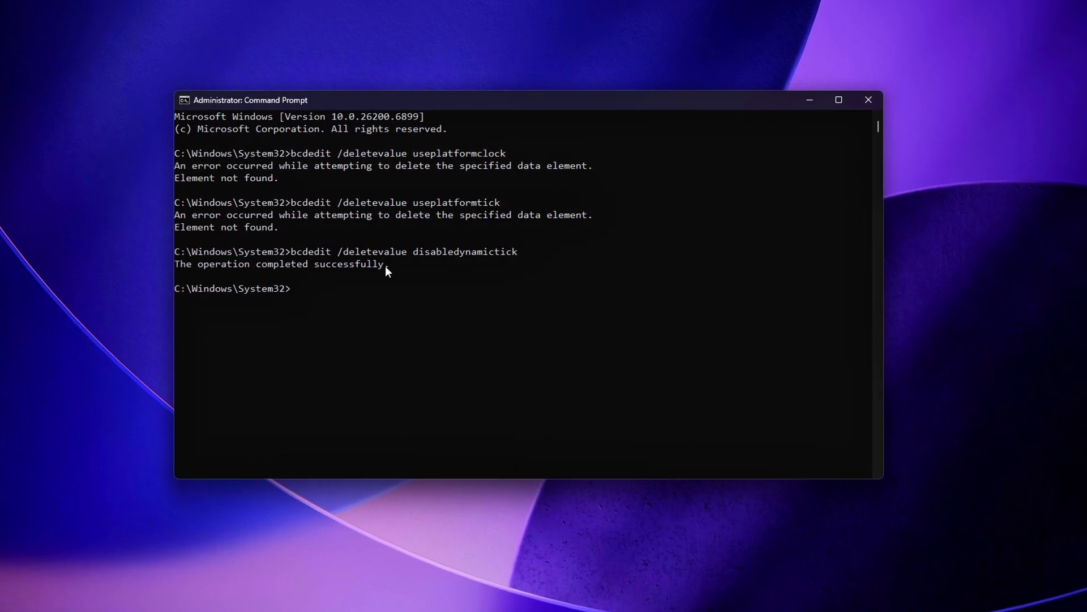
left_click_drag(594, 239, 404, 252)
left_click(455, 263)
key("Return")
key("Return")
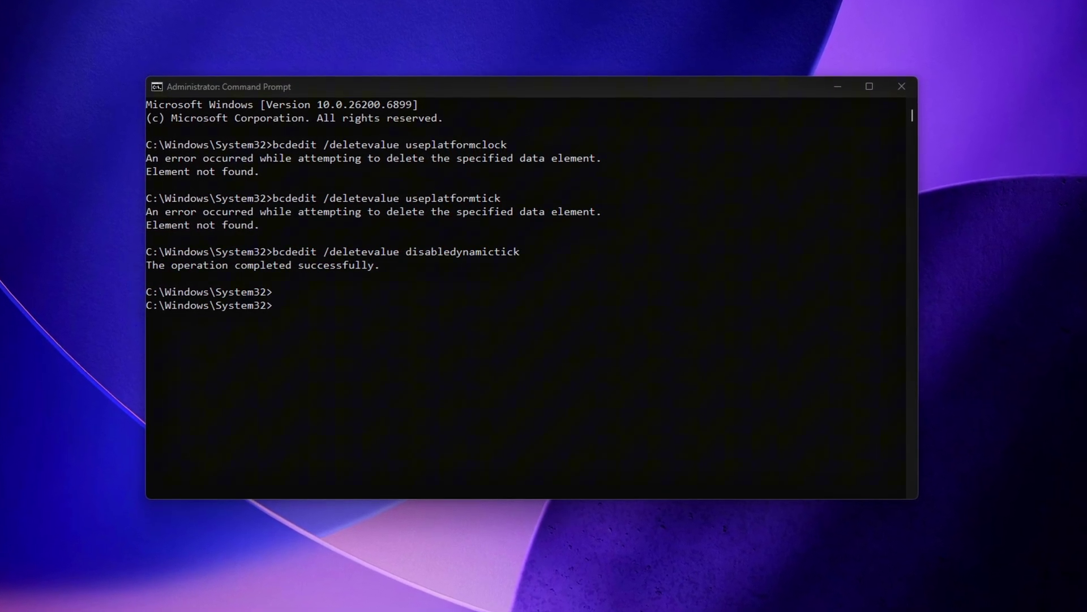
Resynchronise the Windows time service with w32tm /resync /nowait and update its configuration with w32tm /config /update
right_click(496, 351)
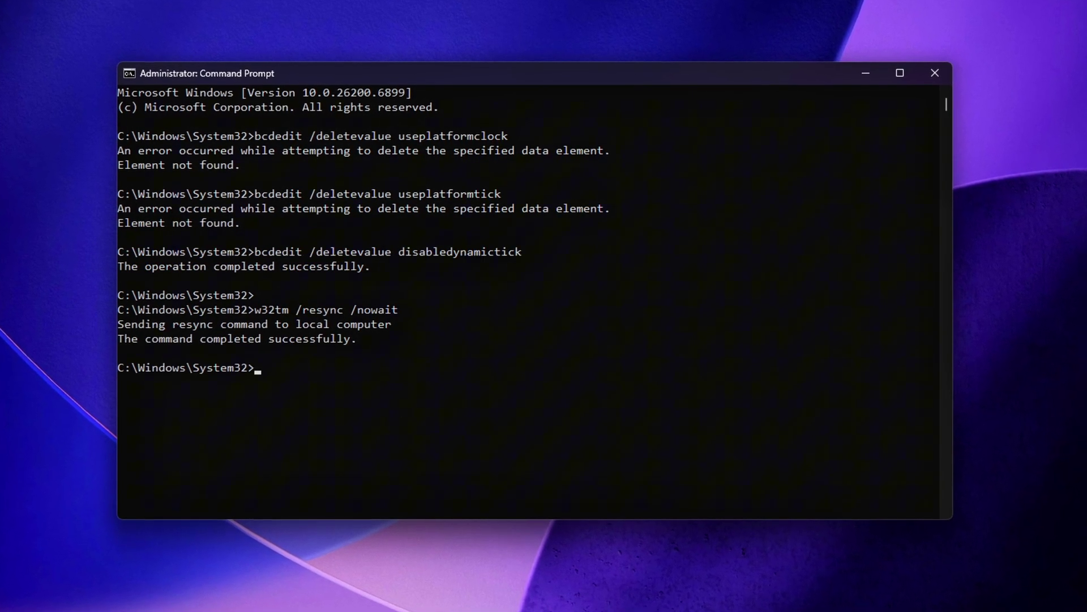
right_click(311, 396)
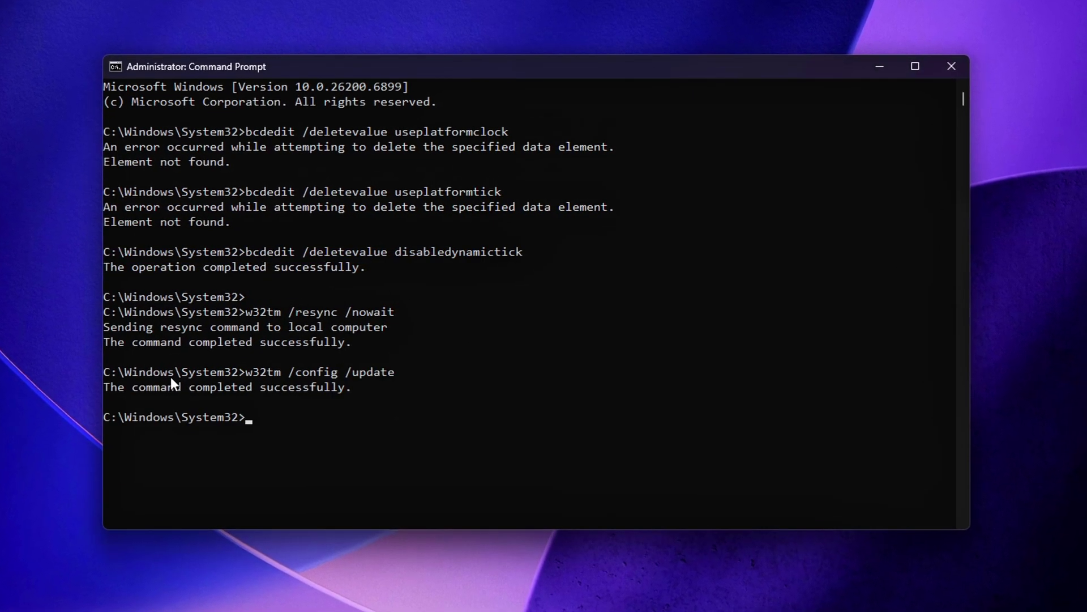
left_click_drag(379, 386, 89, 315)
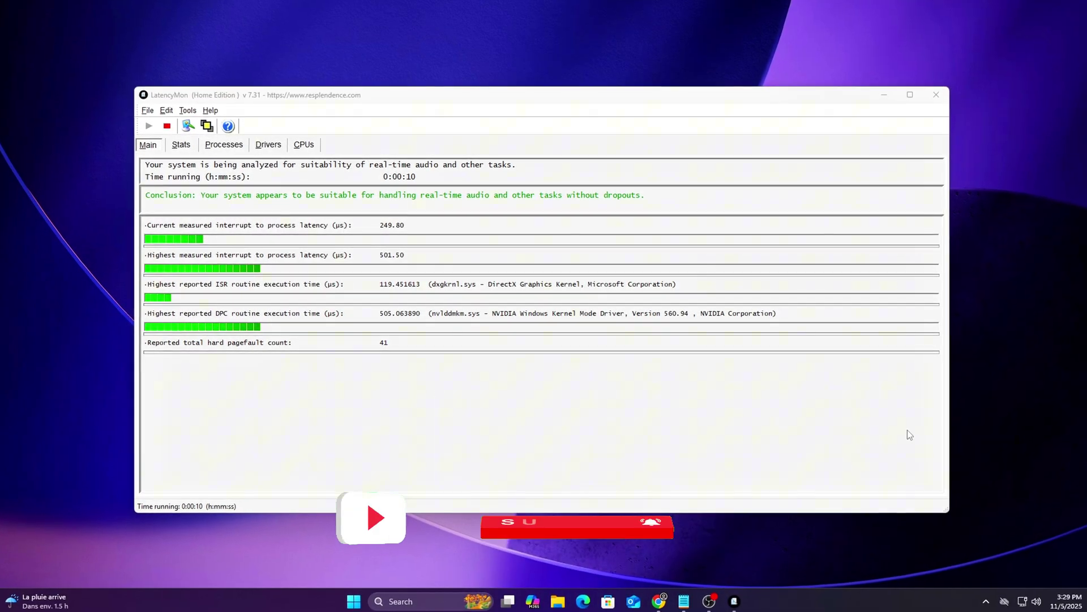